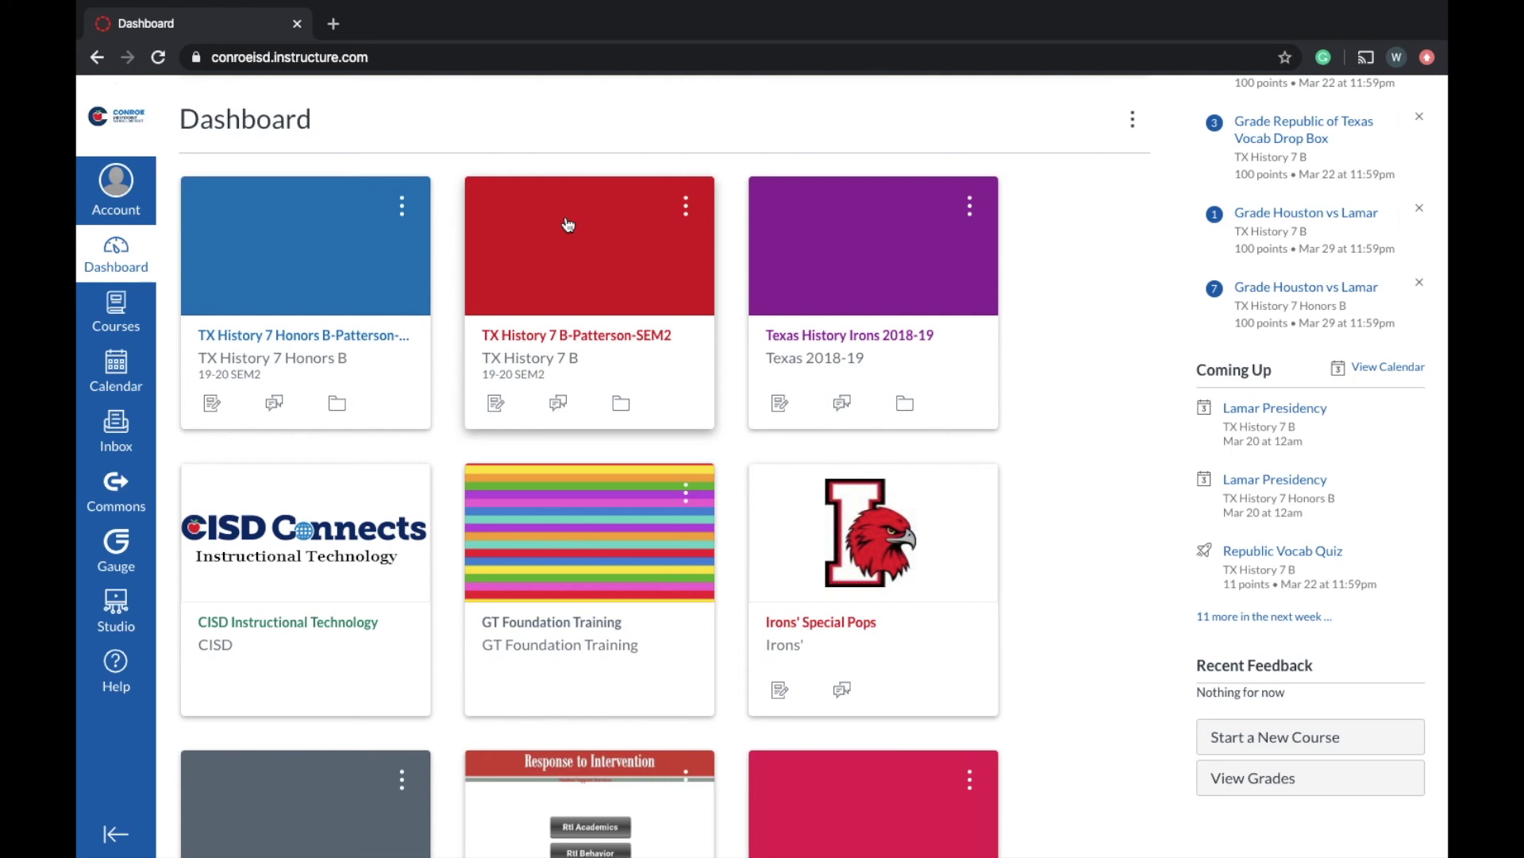
# - Go to the Assignments page of the TX History 7 Honors B course
pyautogui.click(328, 340)
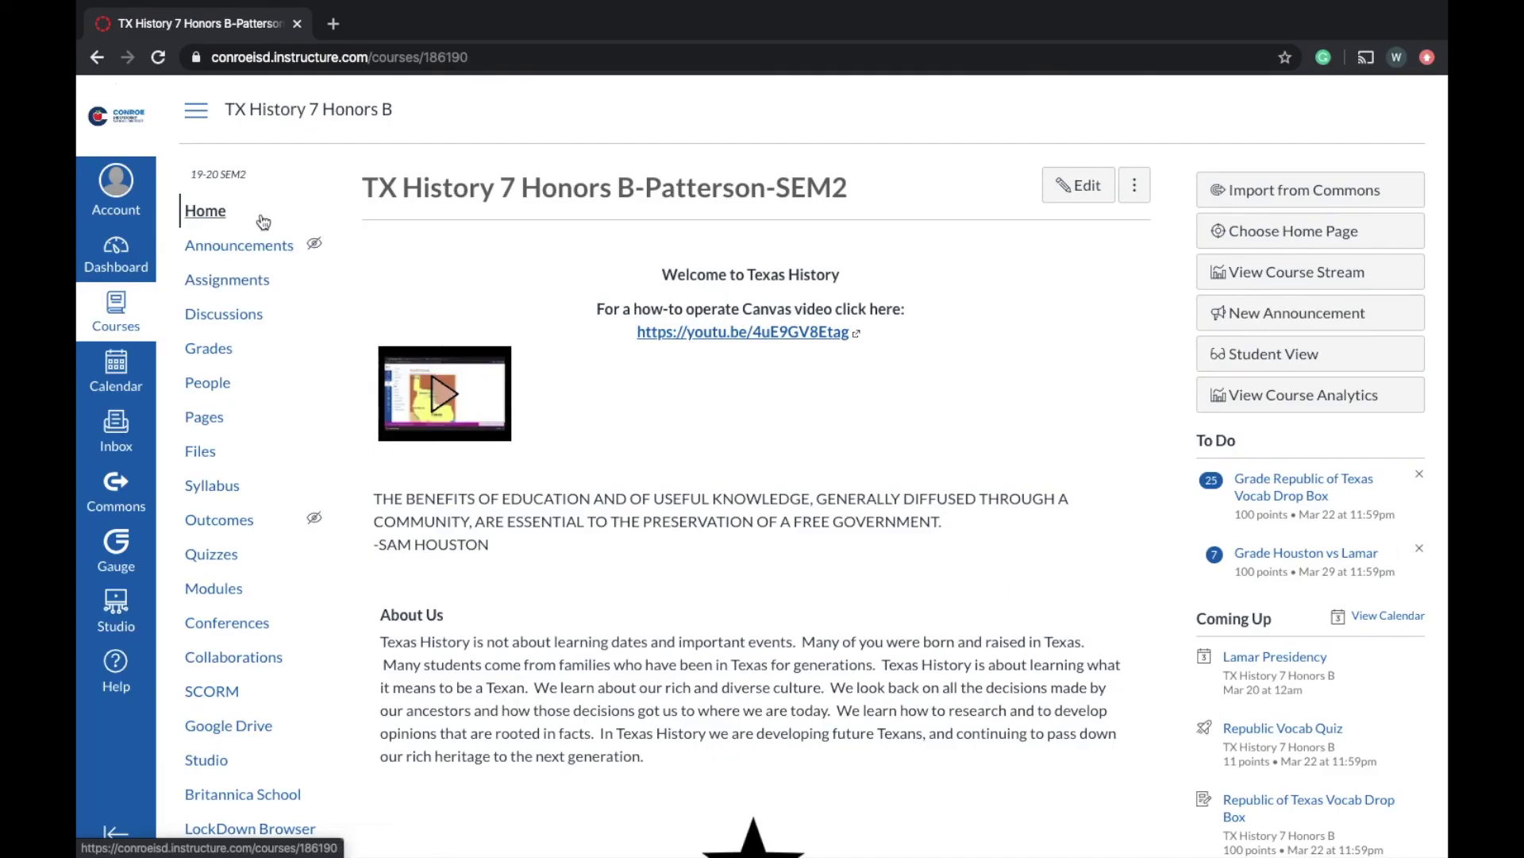
pyautogui.click(229, 286)
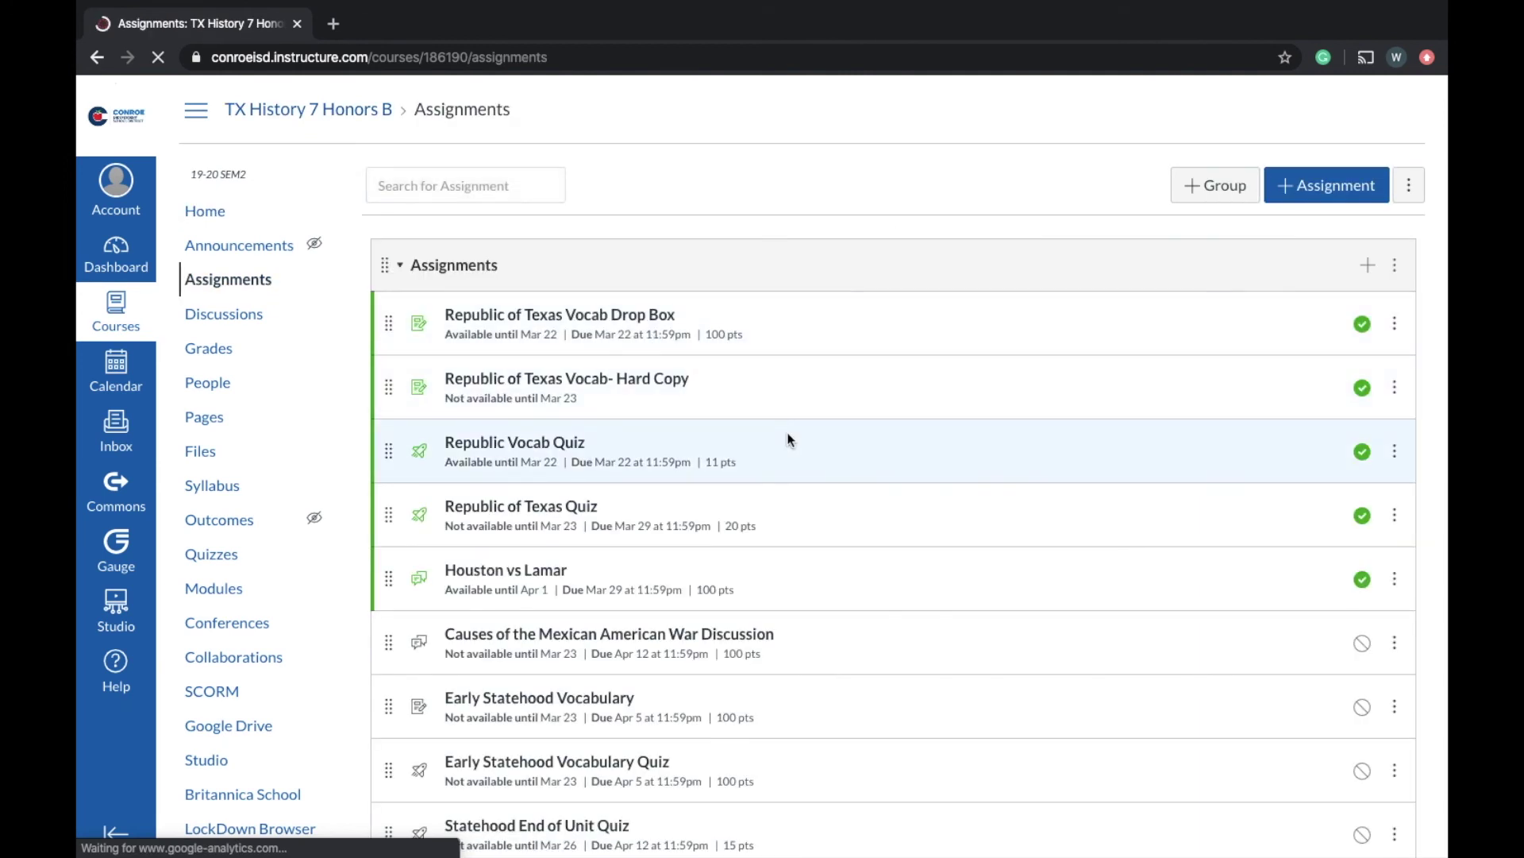
# - Duplicate the Republic of Texas Vocab Drop Box assignment and view the new Copy's page
pyautogui.click(1395, 325)
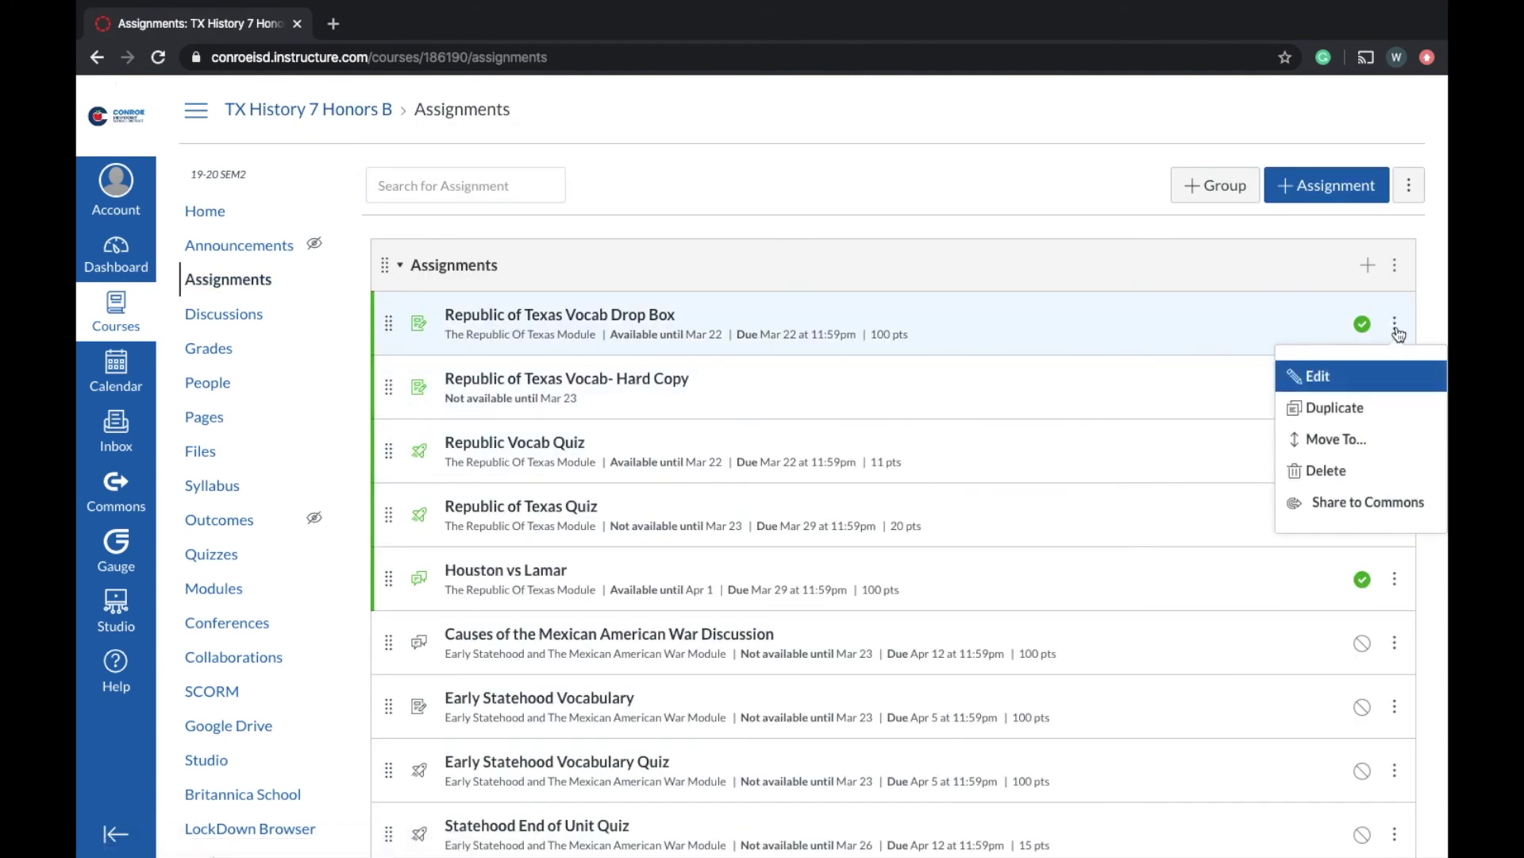
pyautogui.click(1365, 410)
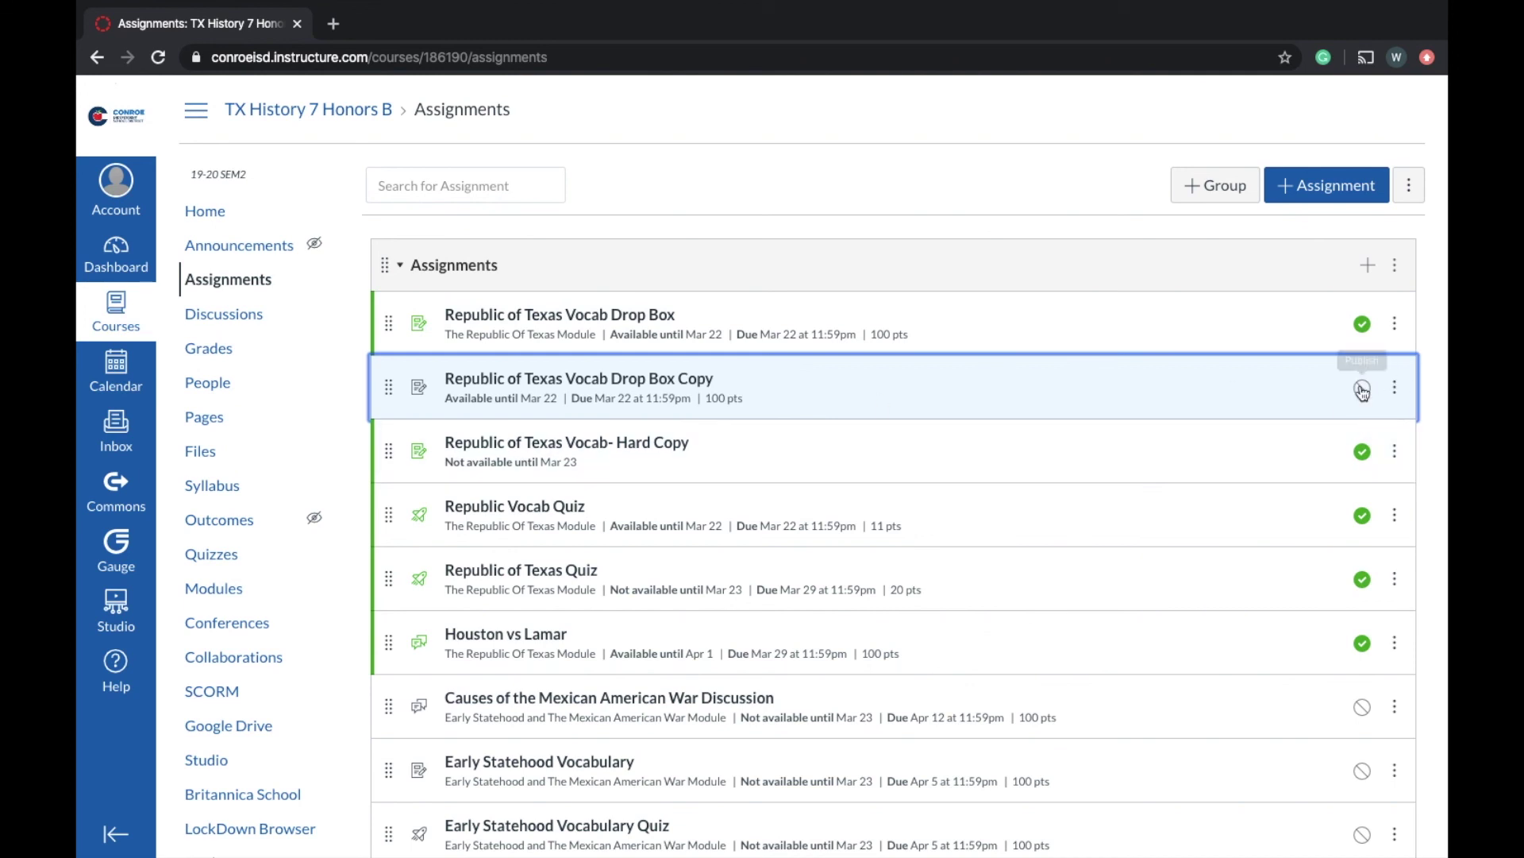
pyautogui.click(1394, 387)
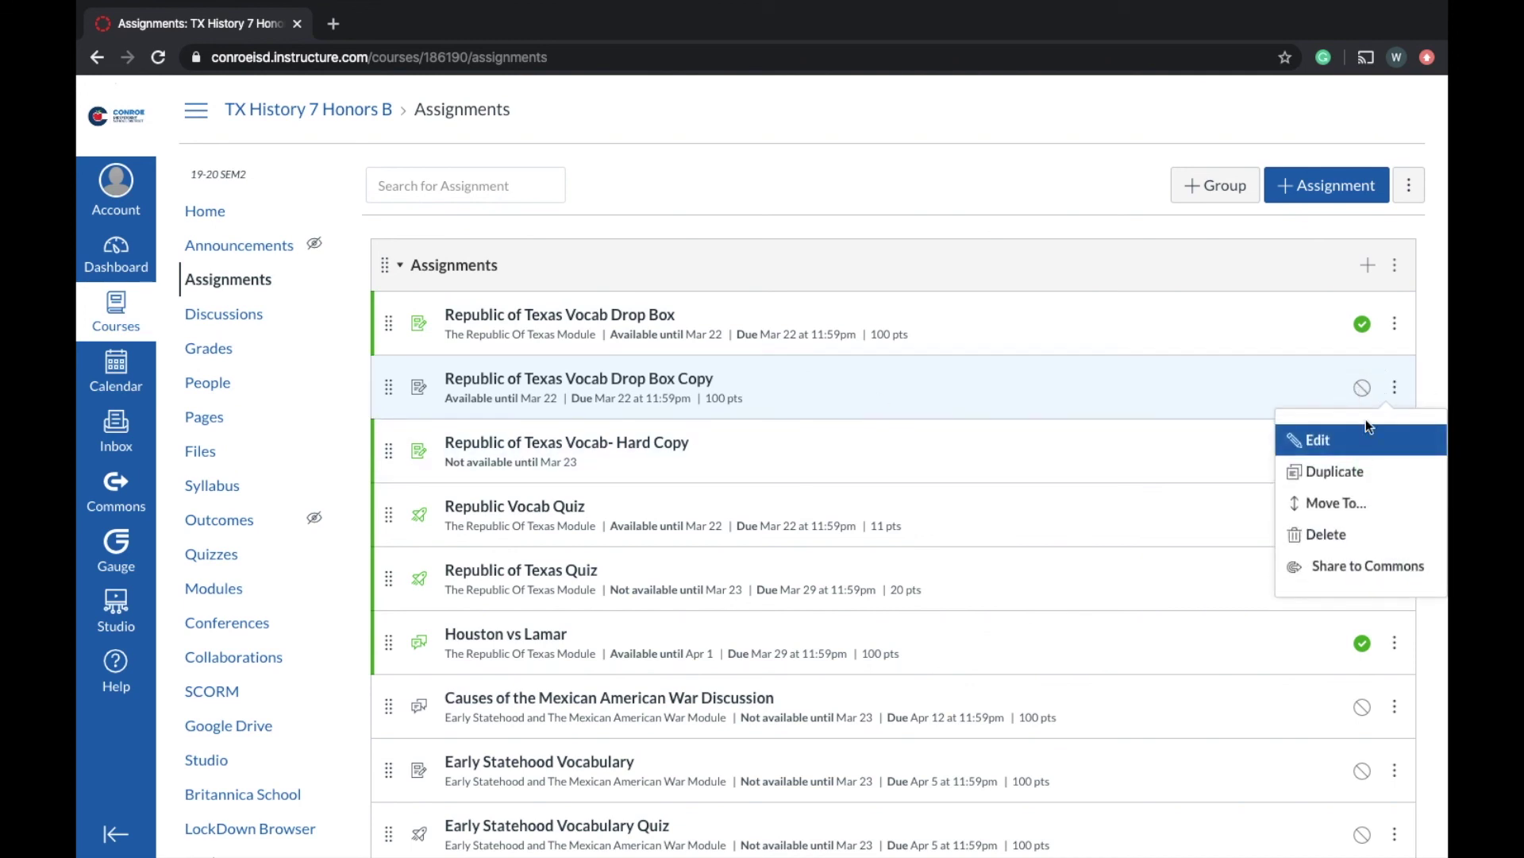
pyautogui.click(1354, 444)
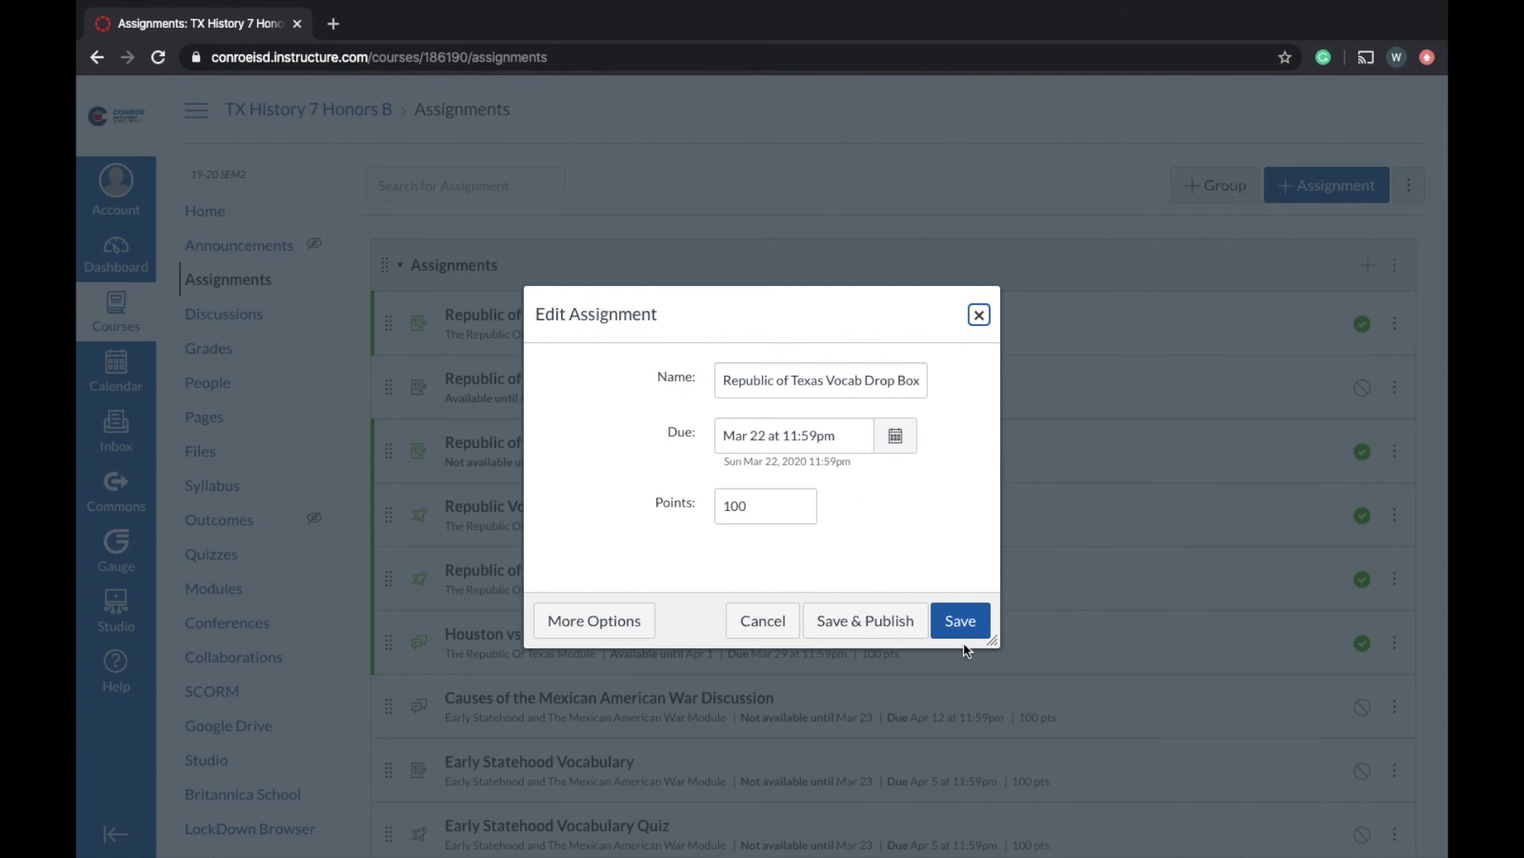
pyautogui.click(979, 315)
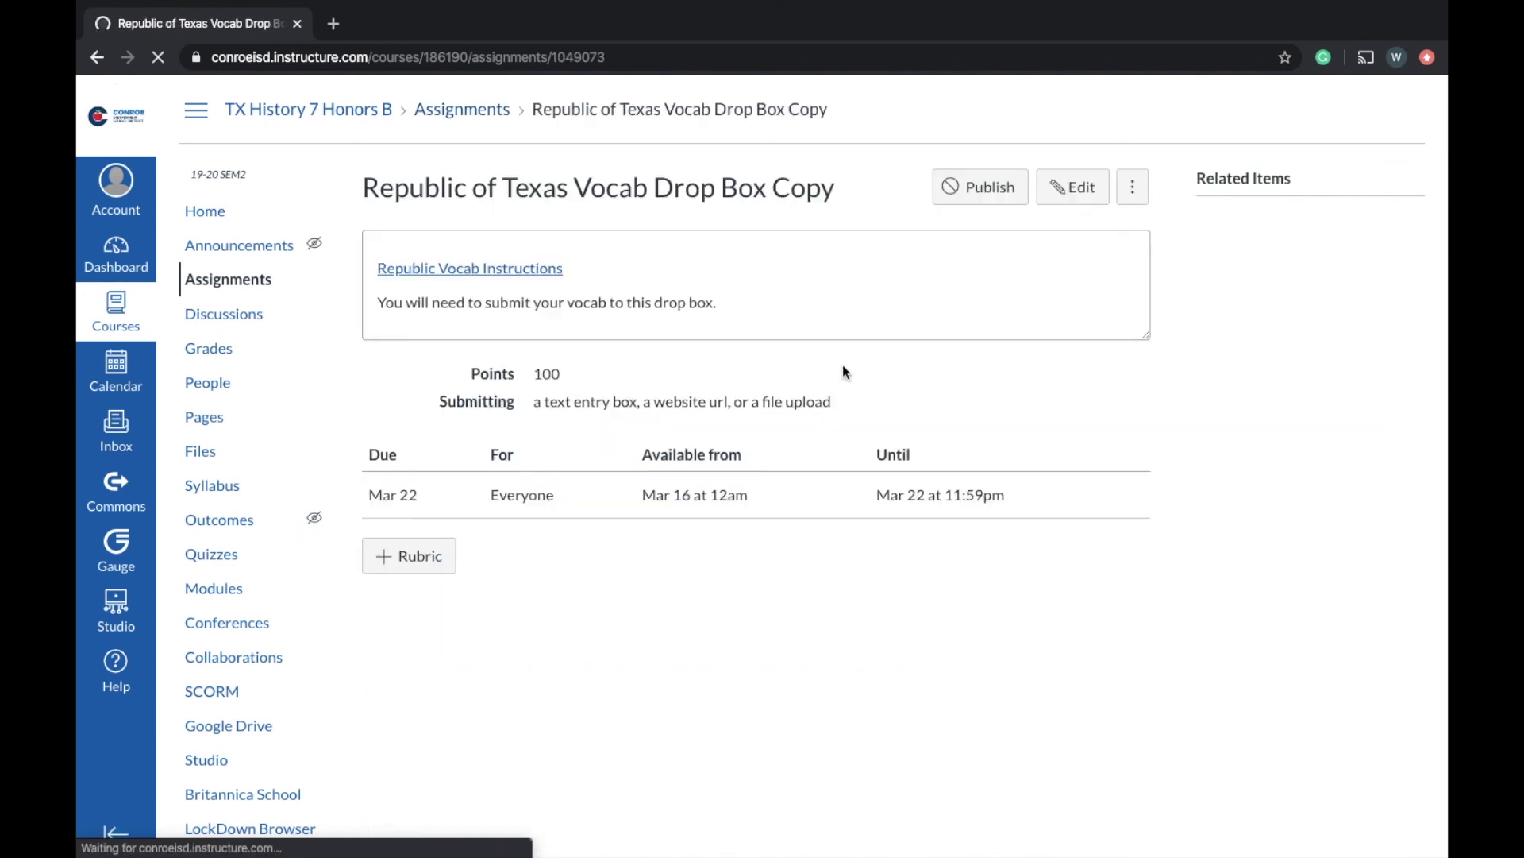
# - In the Drop Box Copy's full edit form, remove Everyone from the Assign to field
pyautogui.click(1076, 188)
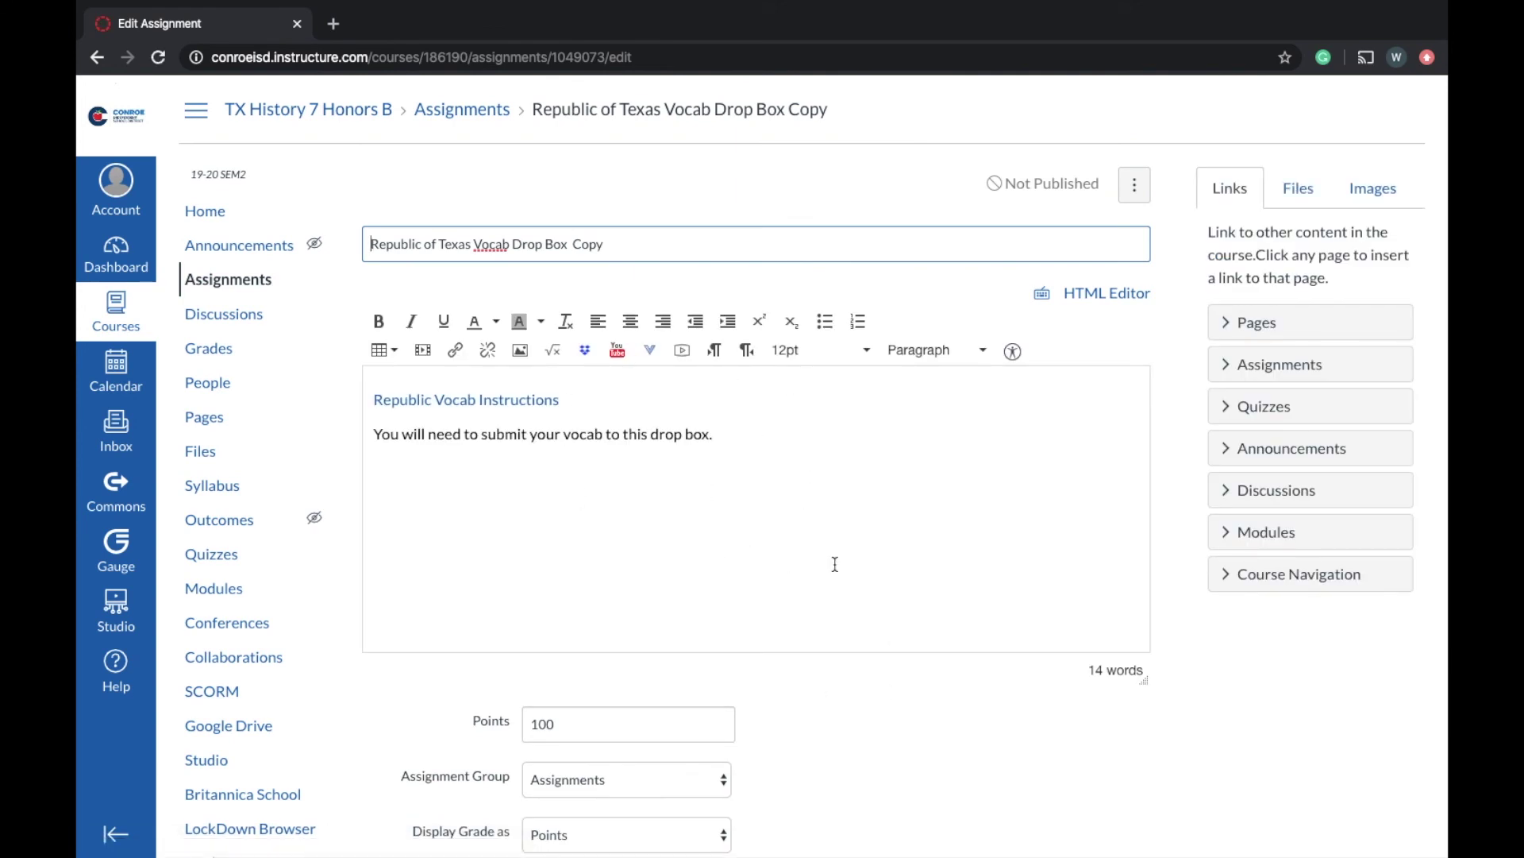
pyautogui.scroll(-8, 835, 564)
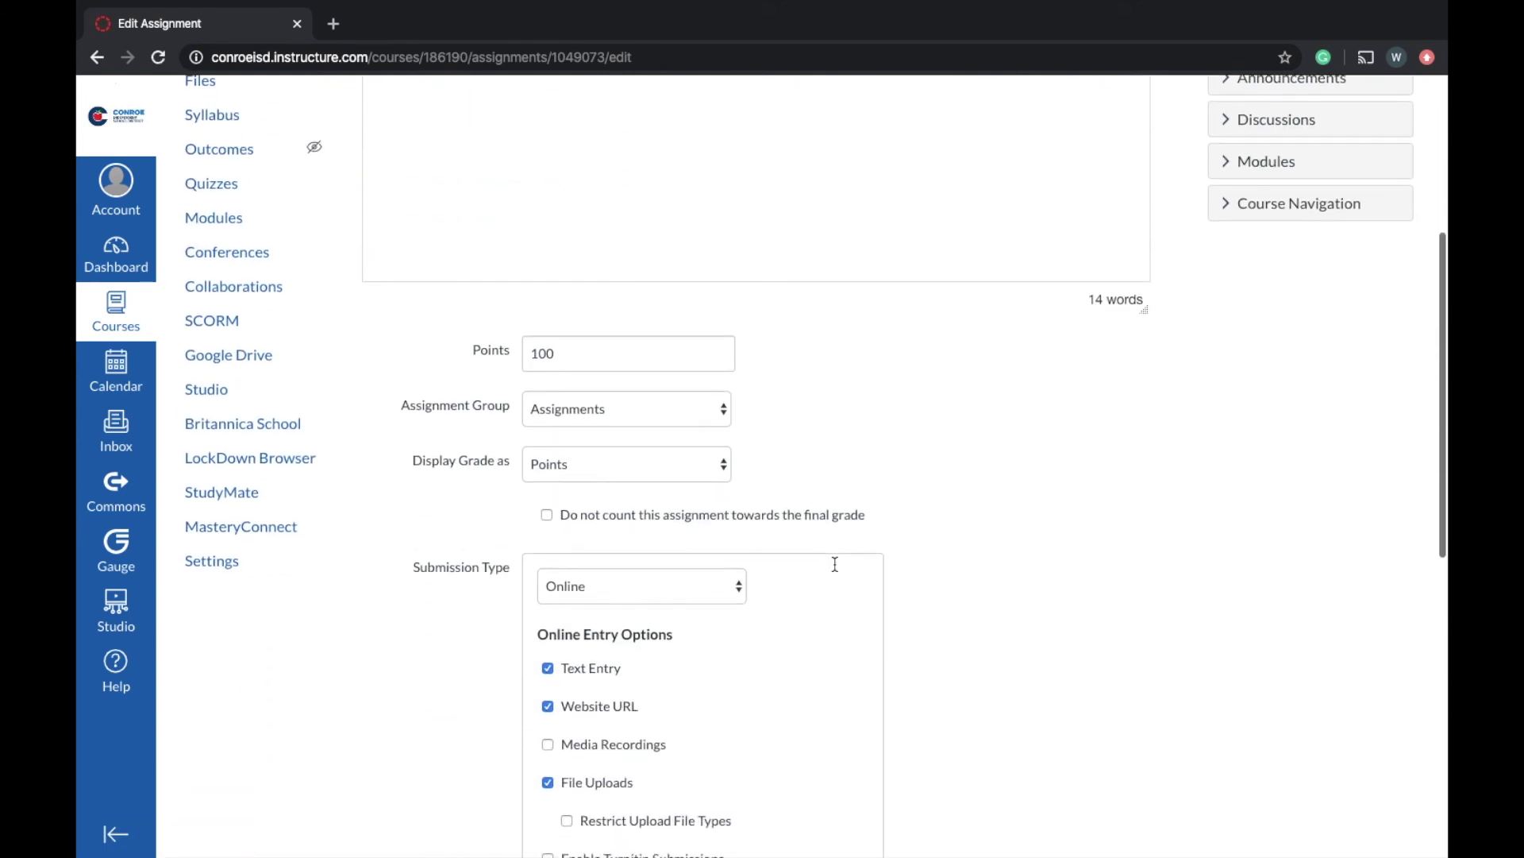
pyautogui.scroll(-5, 834, 569)
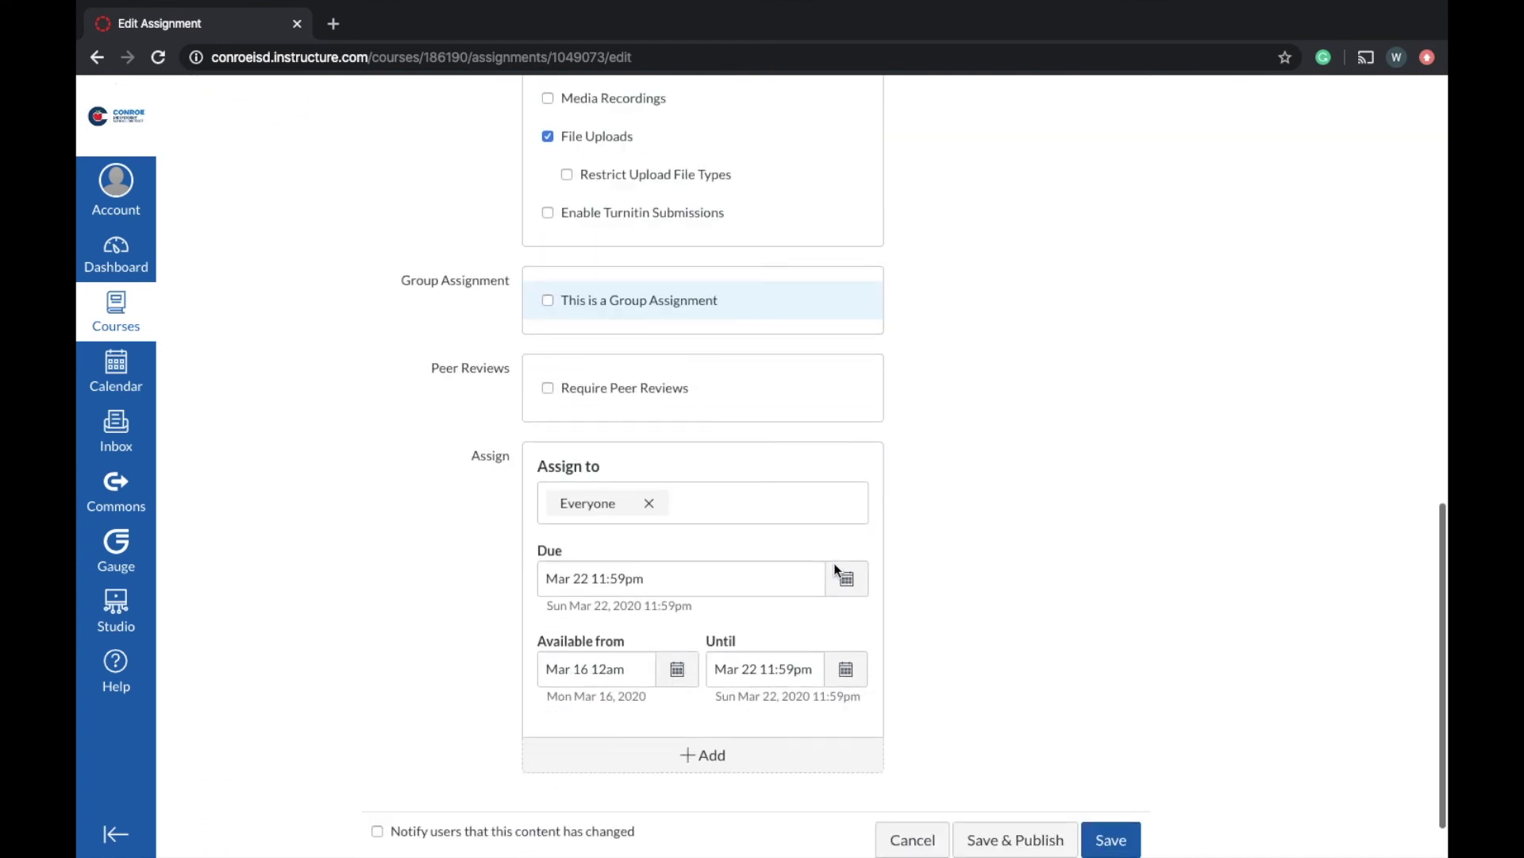
pyautogui.click(649, 505)
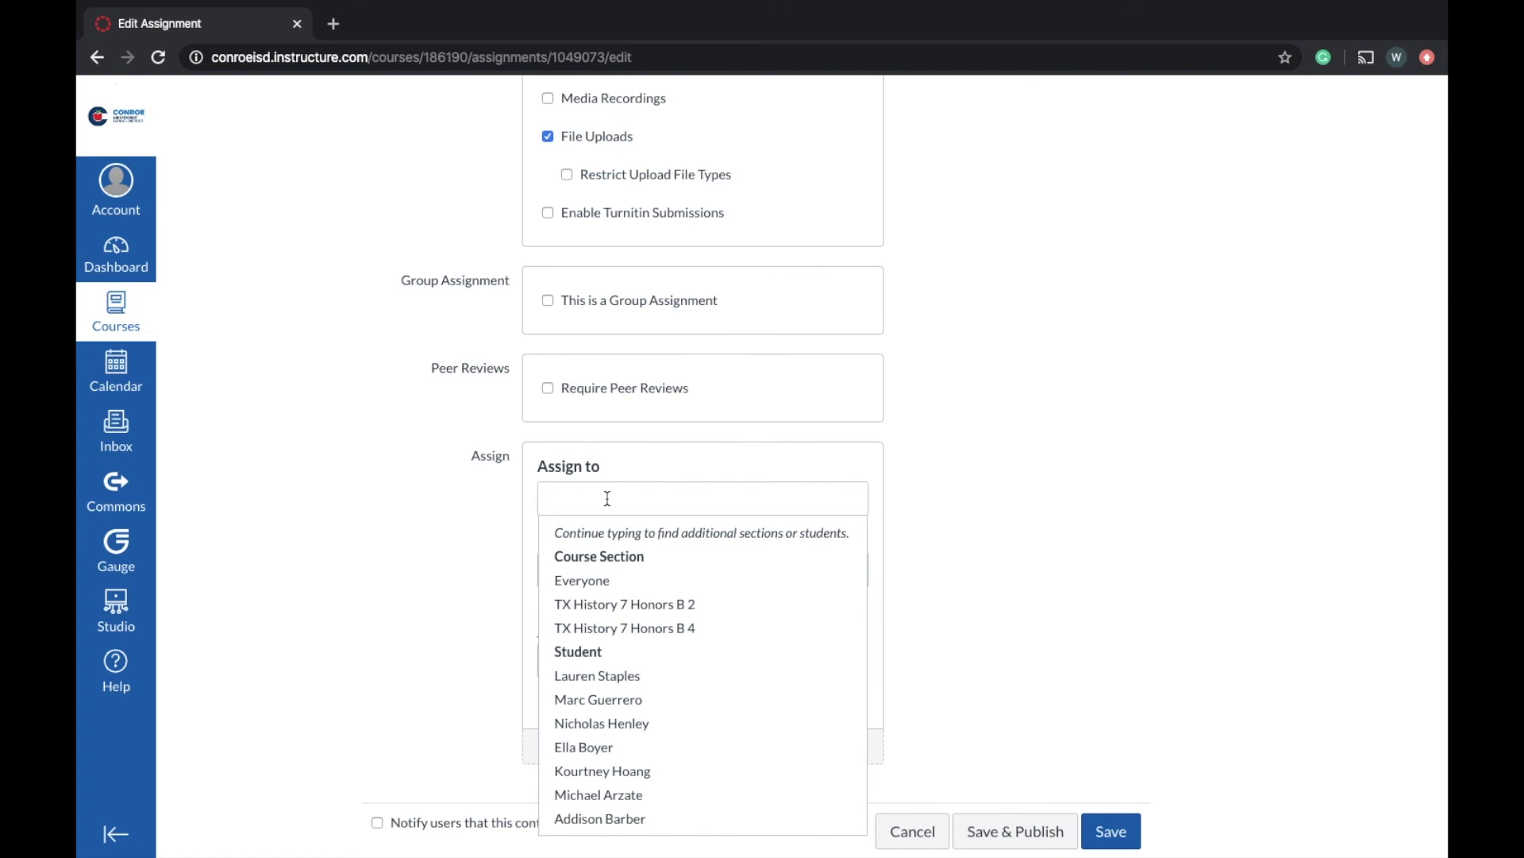
pyautogui.write('bi')
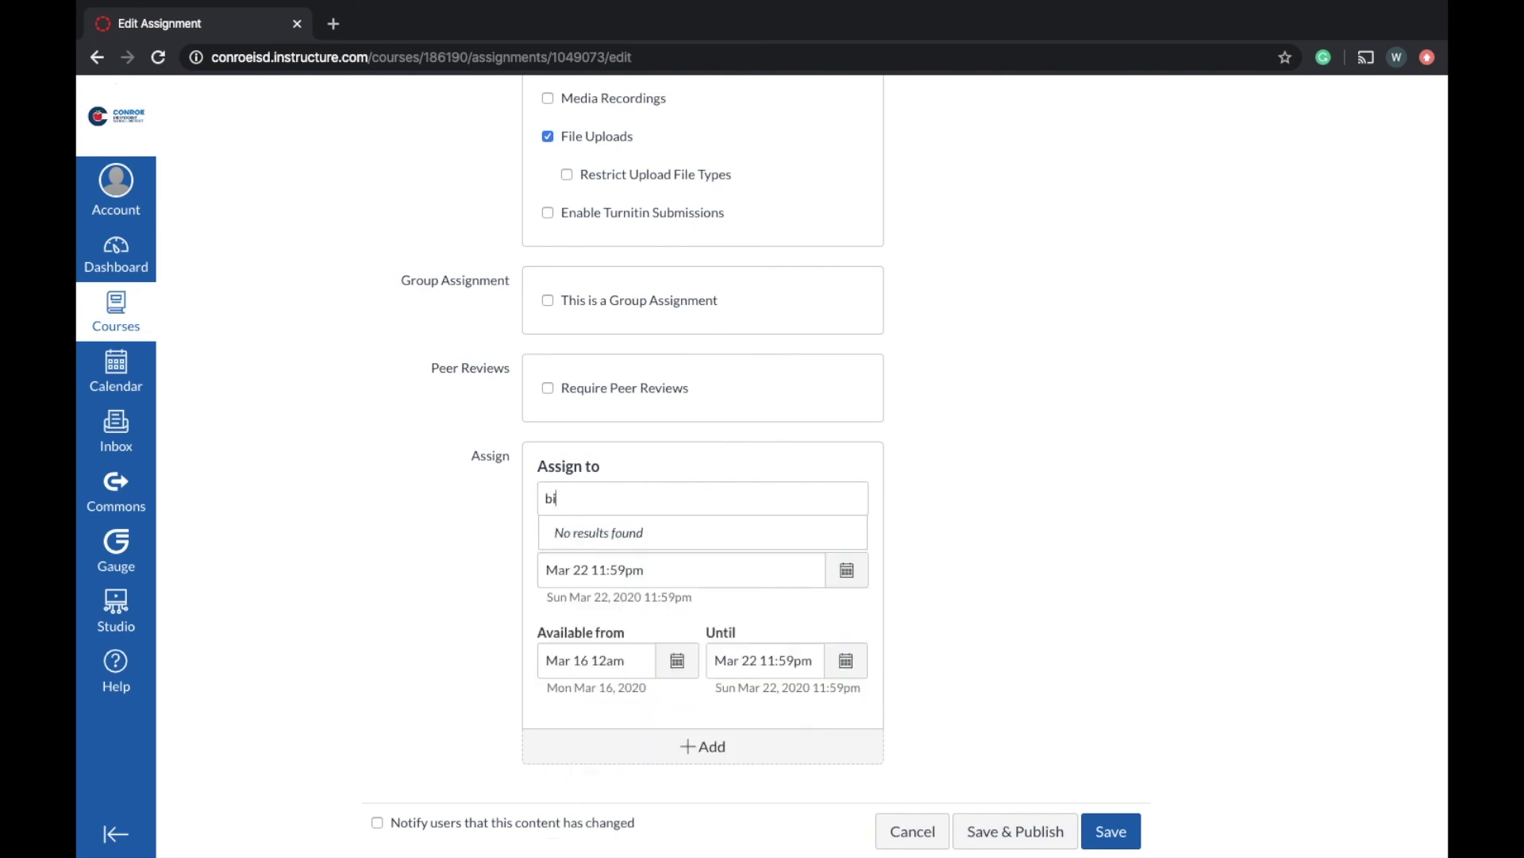
pyautogui.press('BackSpace')
pyautogui.press('BackSpace')
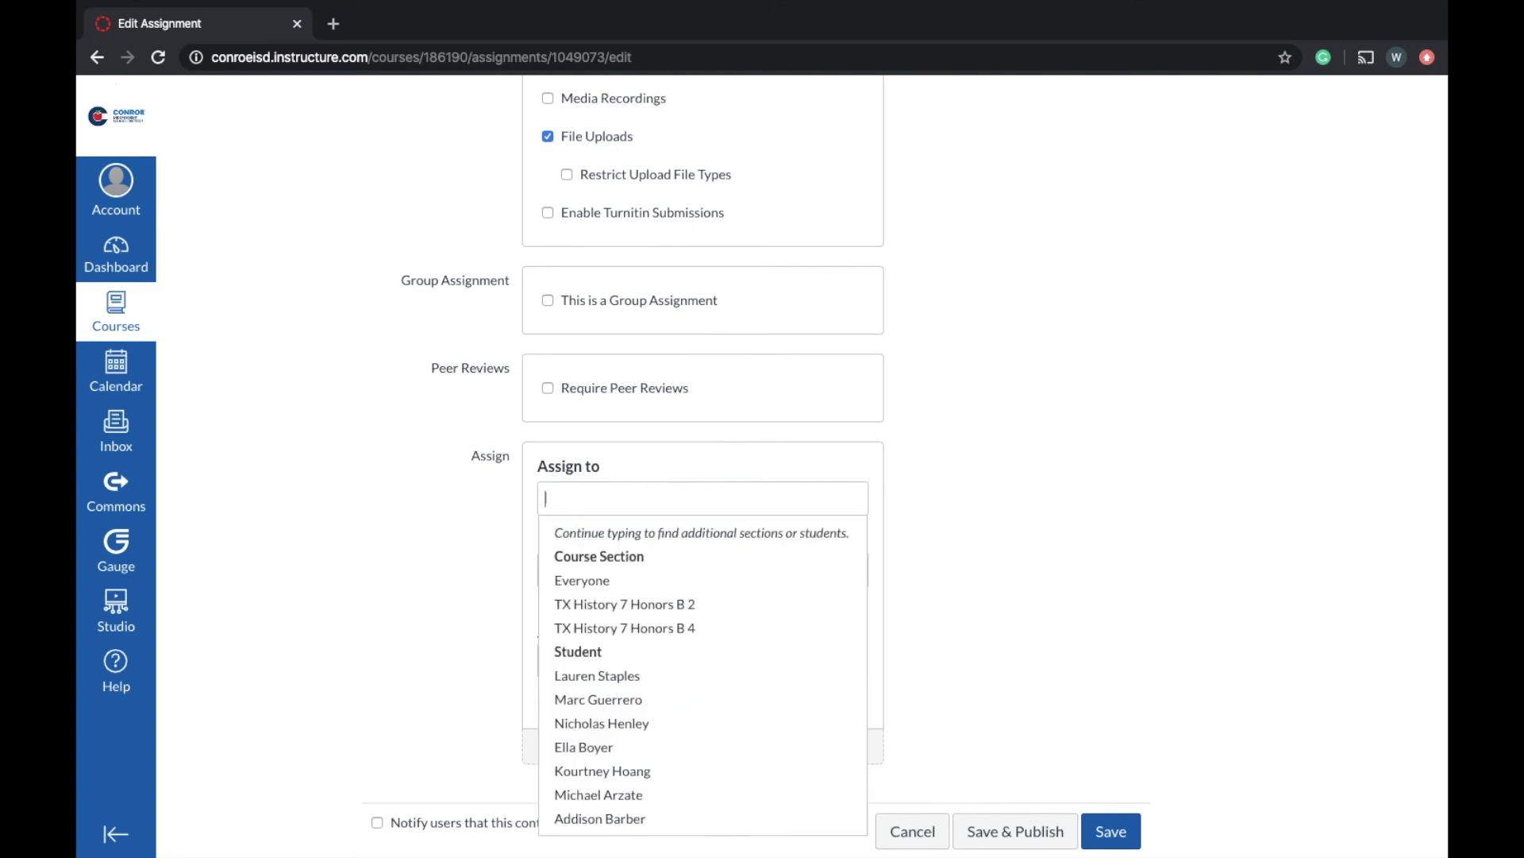
pyautogui.write('core')
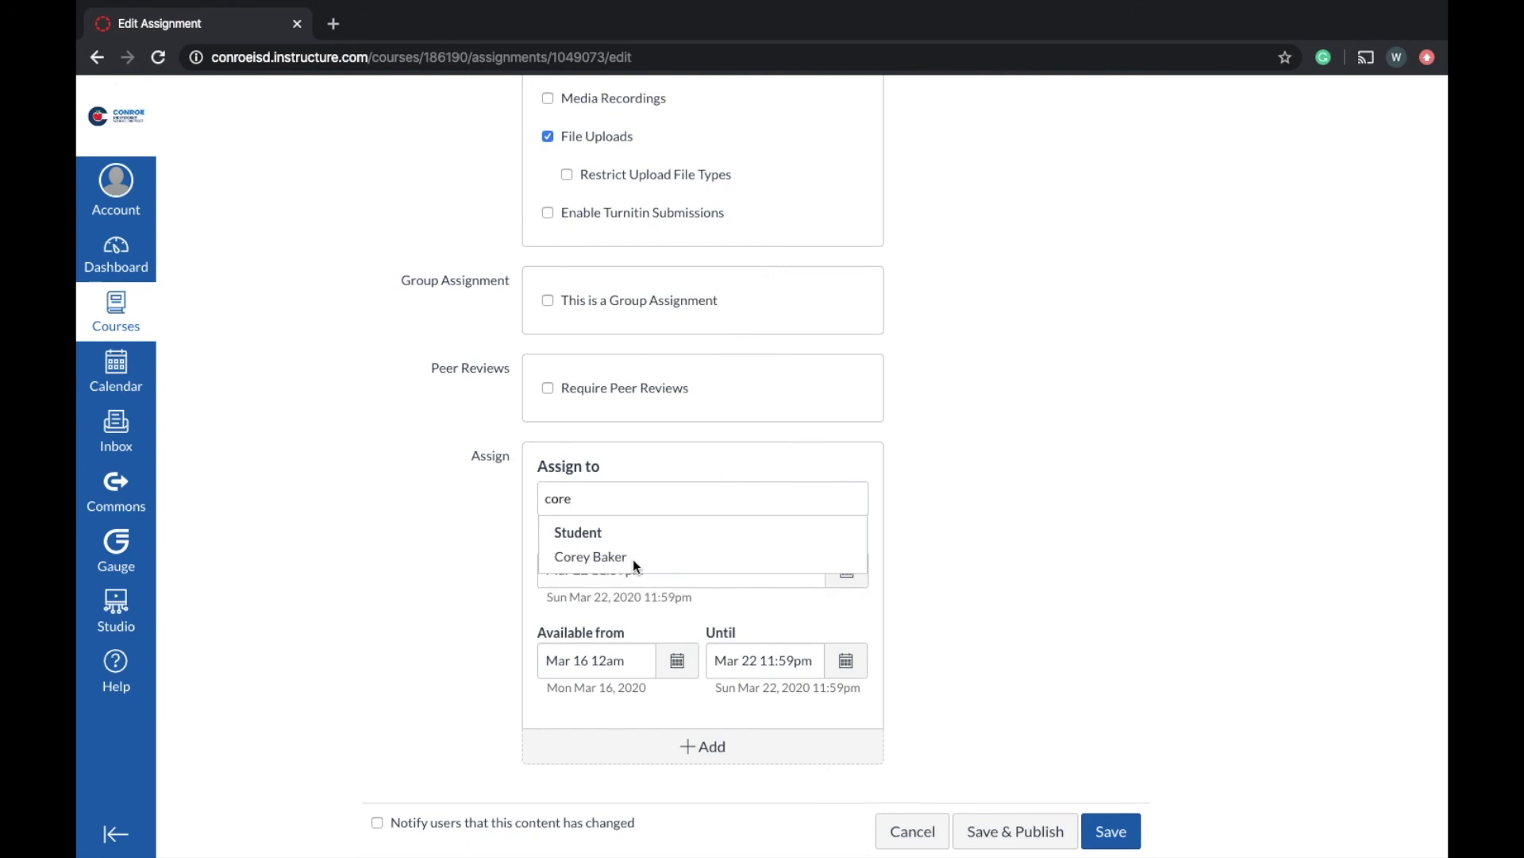
pyautogui.doubleClick(676, 505)
pyautogui.press('BackSpace')
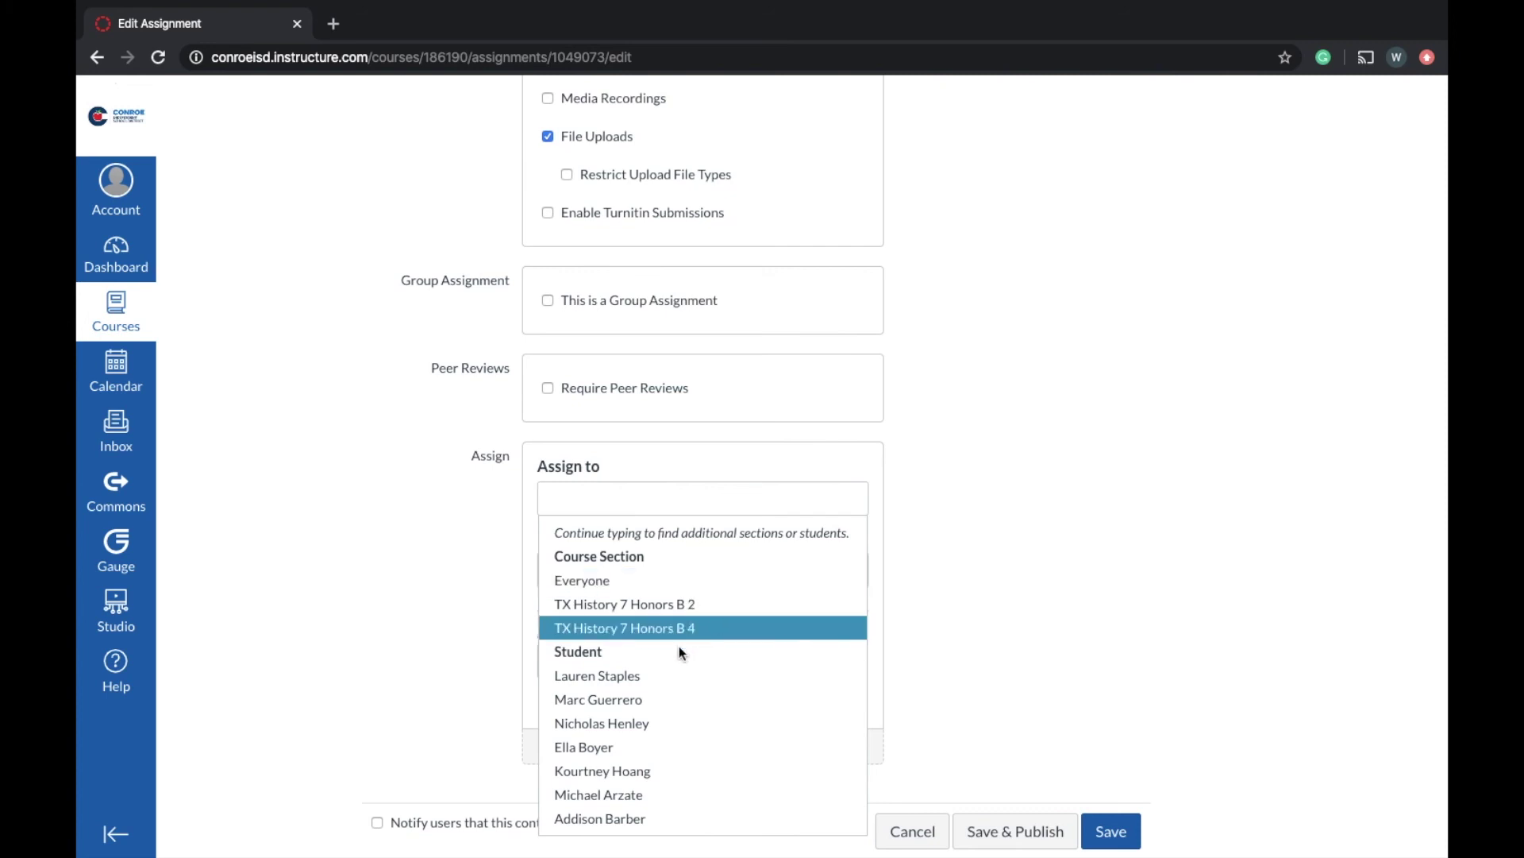
pyautogui.click(637, 698)
pyautogui.click(647, 520)
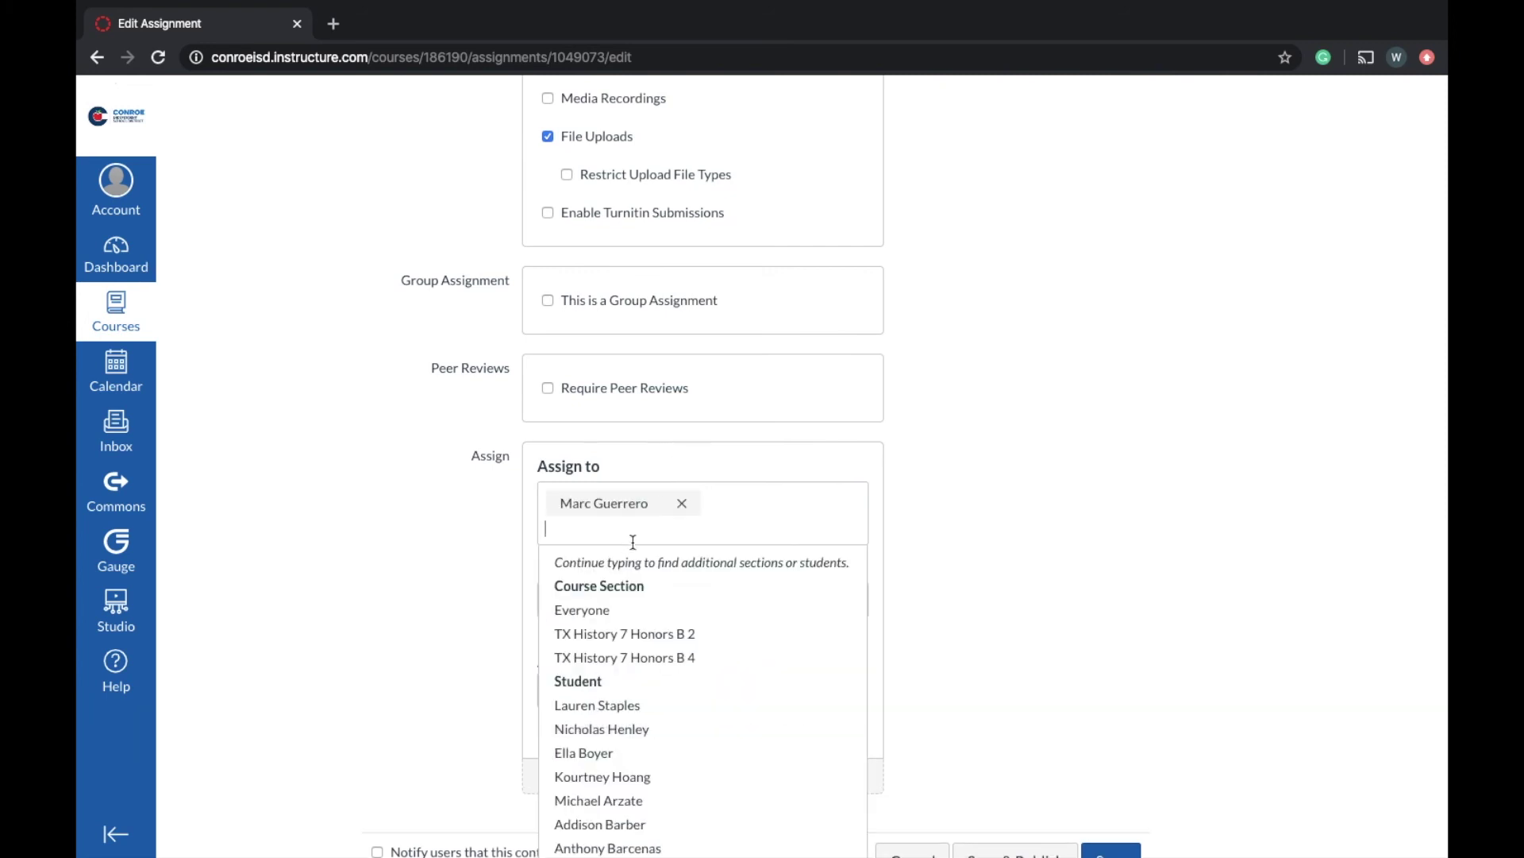
pyautogui.click(605, 776)
pyautogui.click(671, 555)
pyautogui.click(688, 534)
pyautogui.click(681, 502)
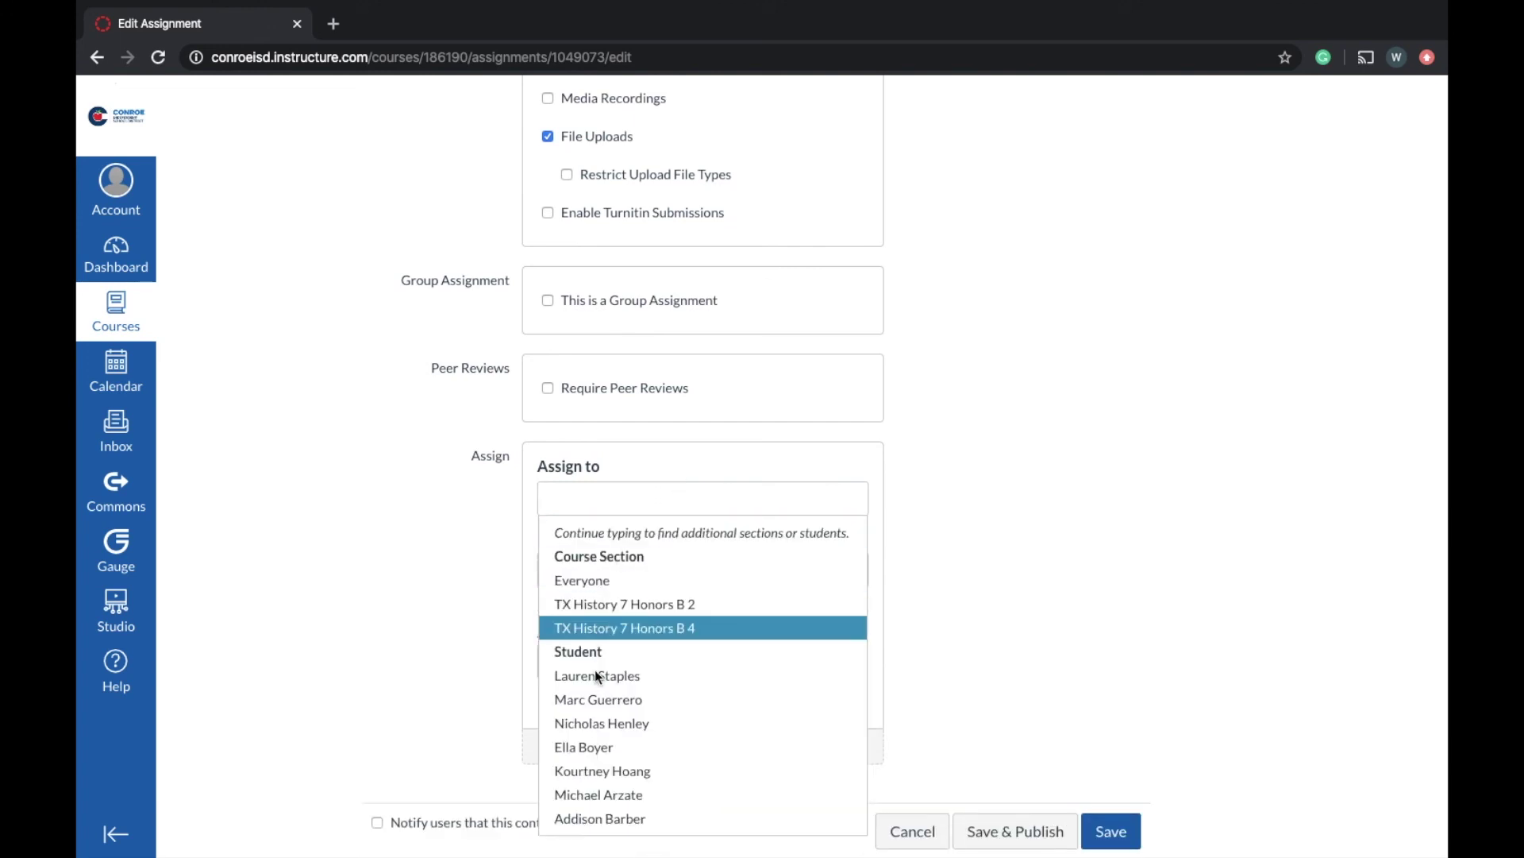
pyautogui.click(637, 607)
pyautogui.click(697, 514)
pyautogui.click(727, 502)
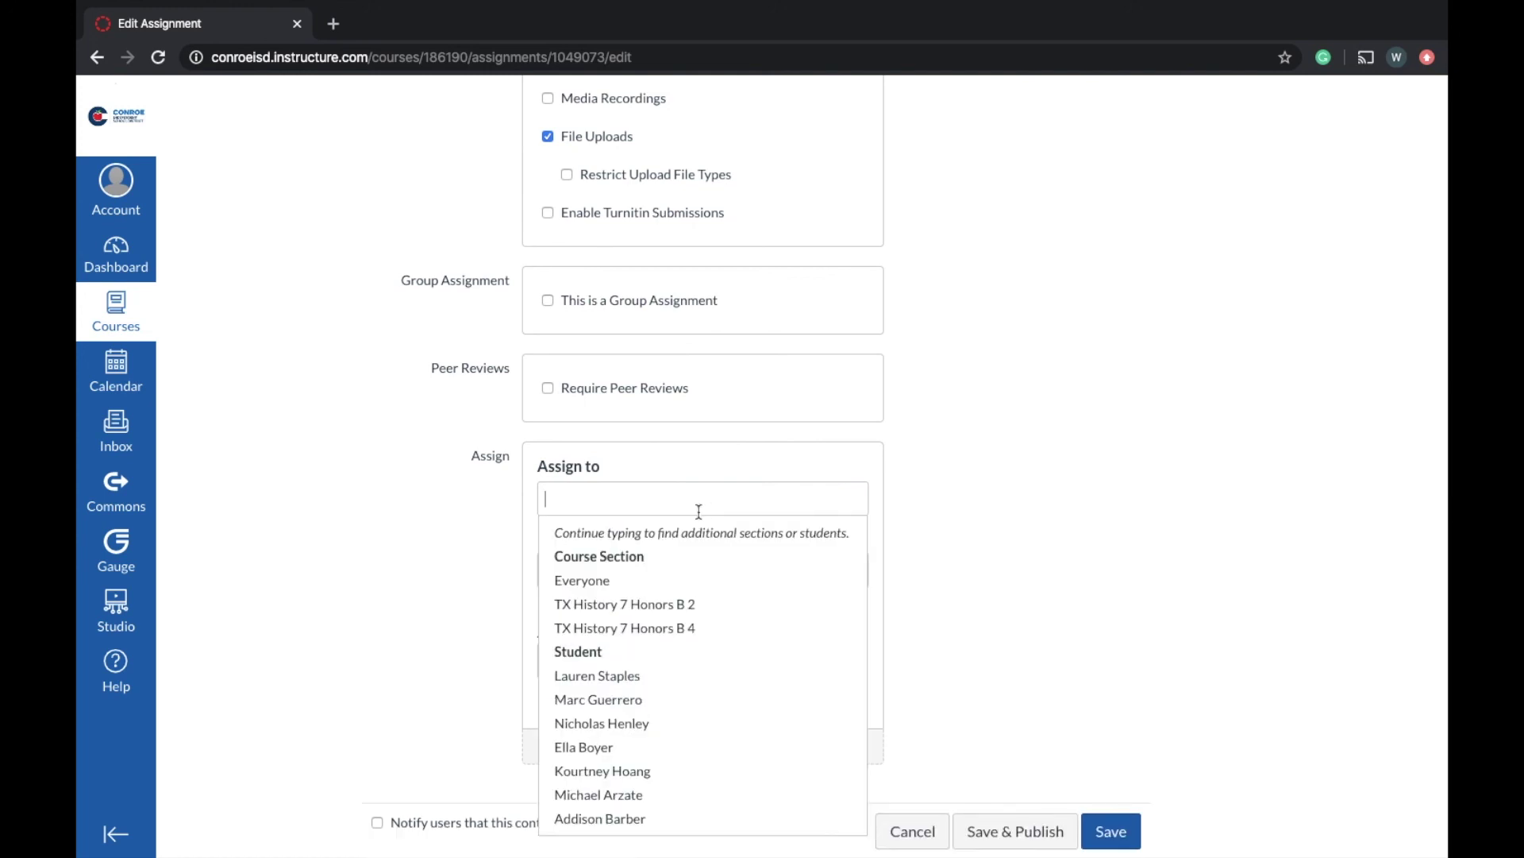
pyautogui.click(625, 626)
pyautogui.click(729, 499)
pyautogui.click(585, 578)
pyautogui.click(731, 503)
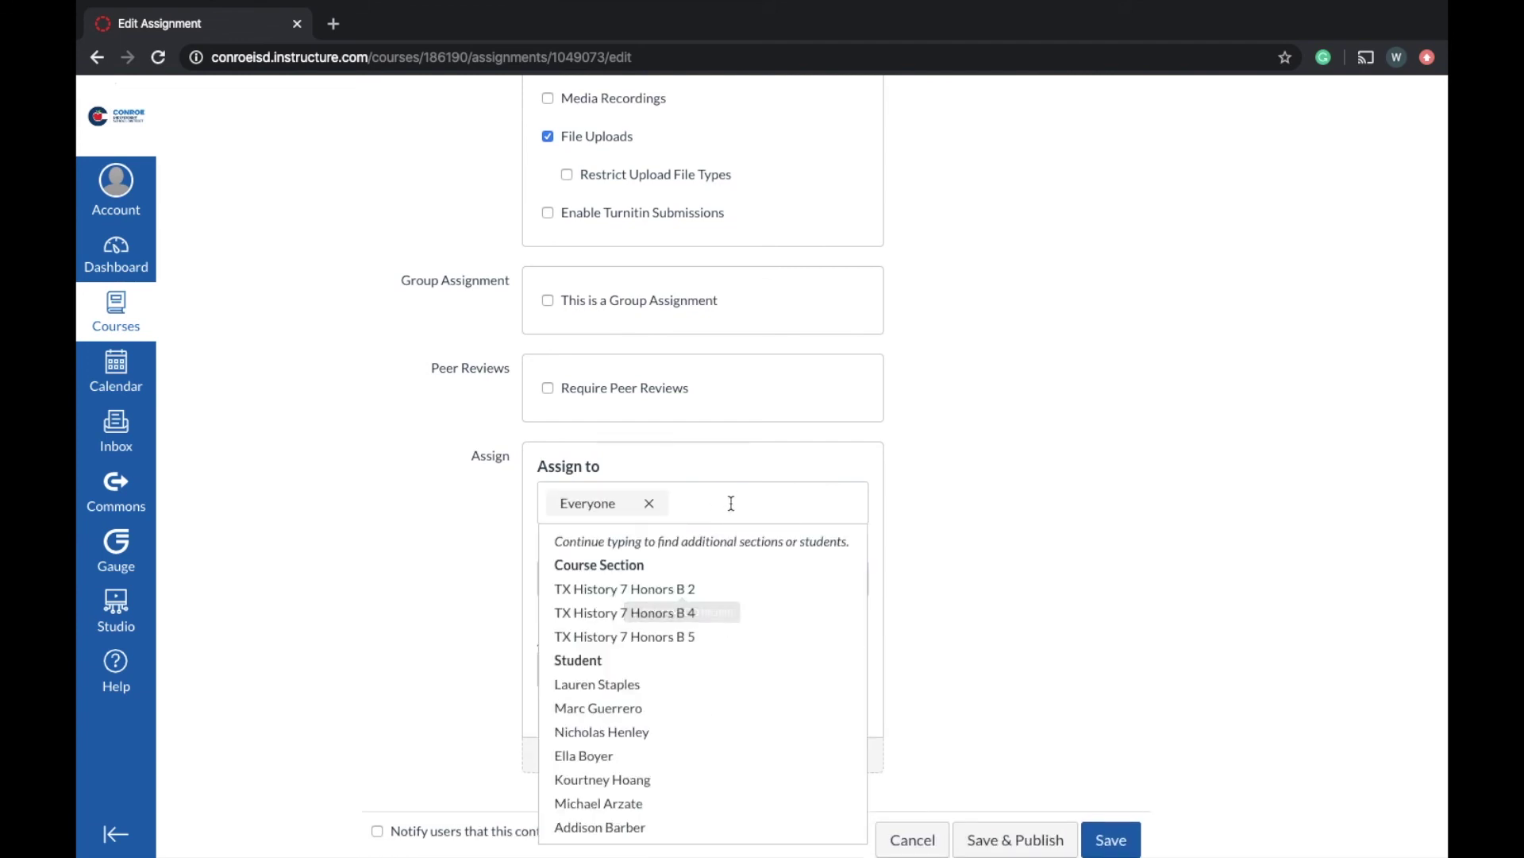
pyautogui.click(1014, 558)
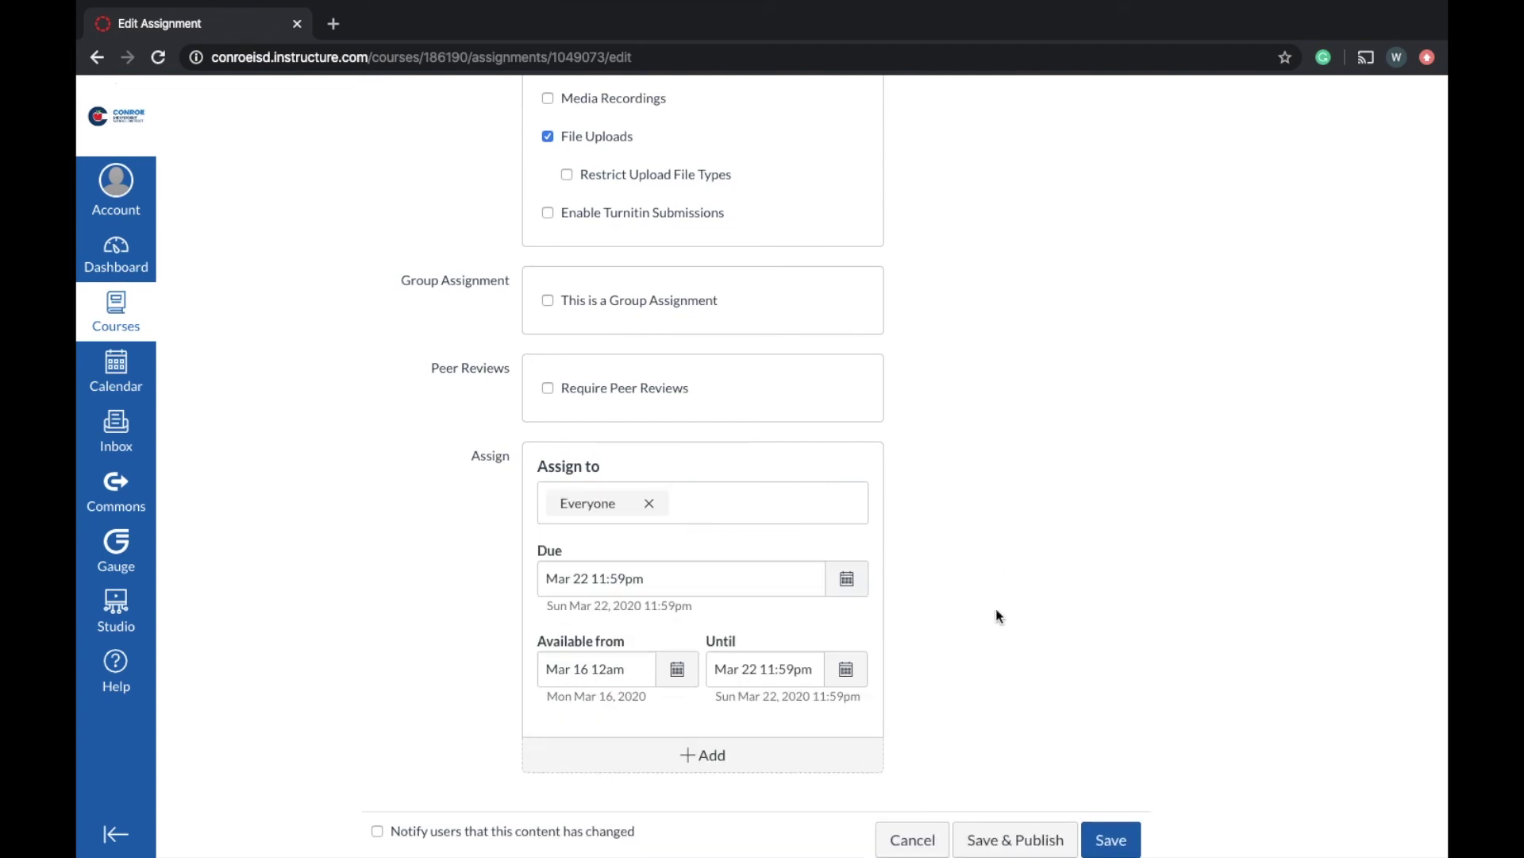
# - Discard the copy's edits and delete the Republic of Texas Vocab Drop Box Copy
pyautogui.click(914, 841)
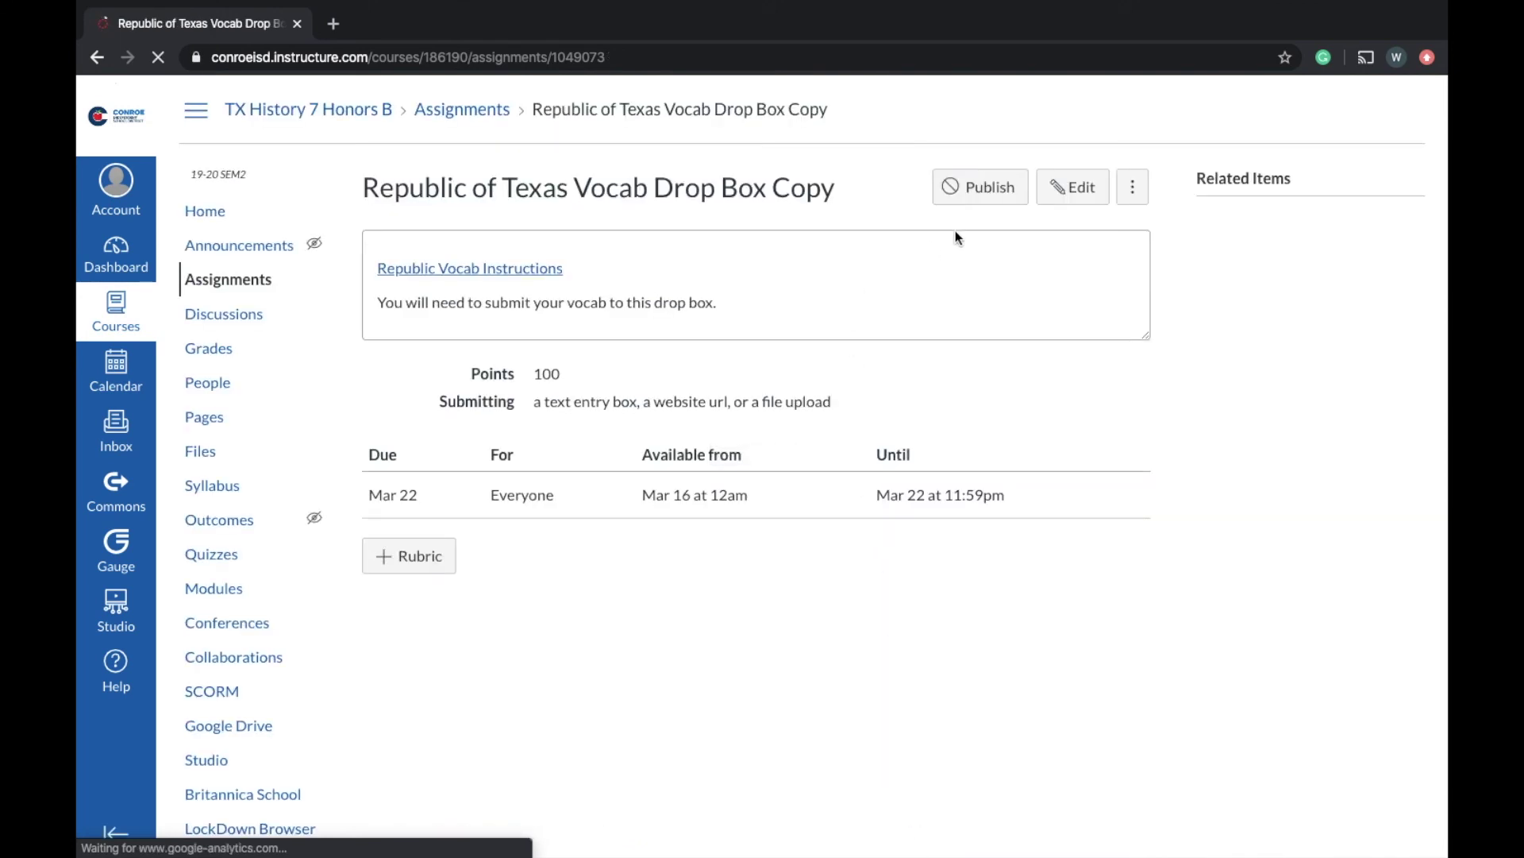
pyautogui.click(228, 279)
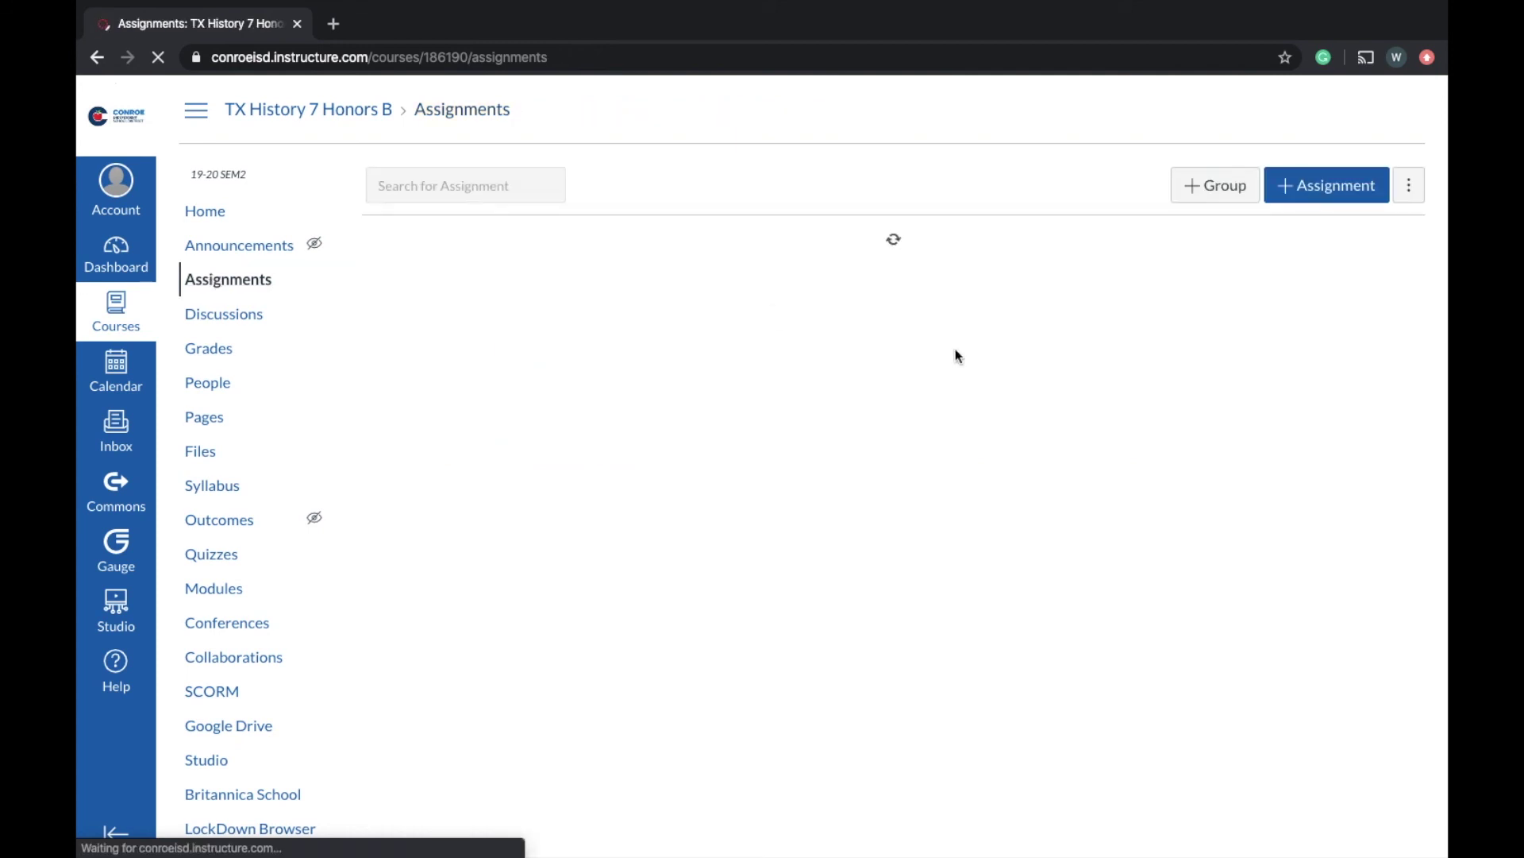
pyautogui.click(1394, 387)
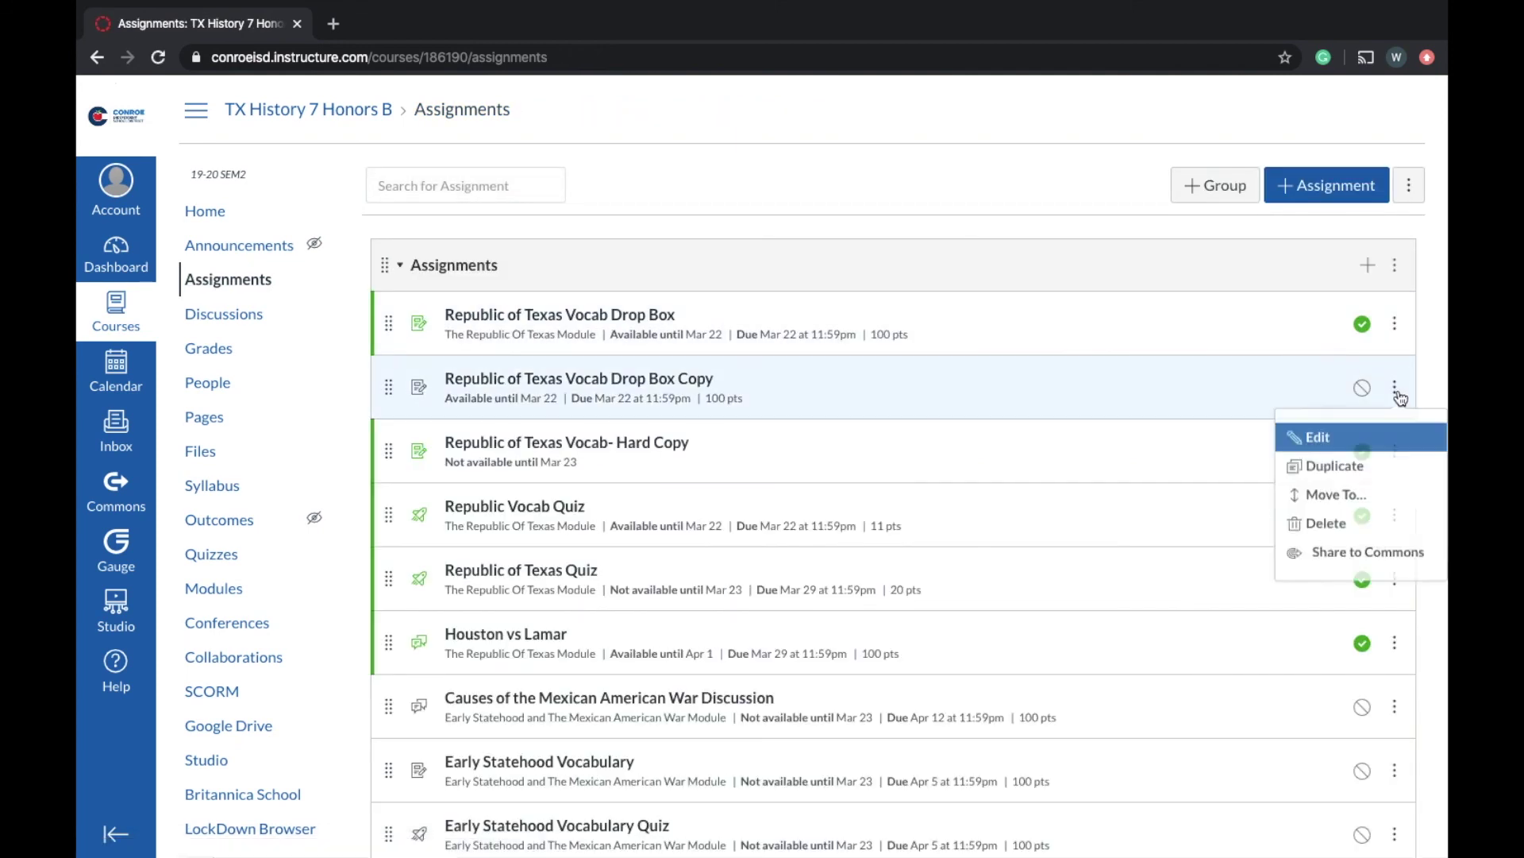
pyautogui.click(1327, 535)
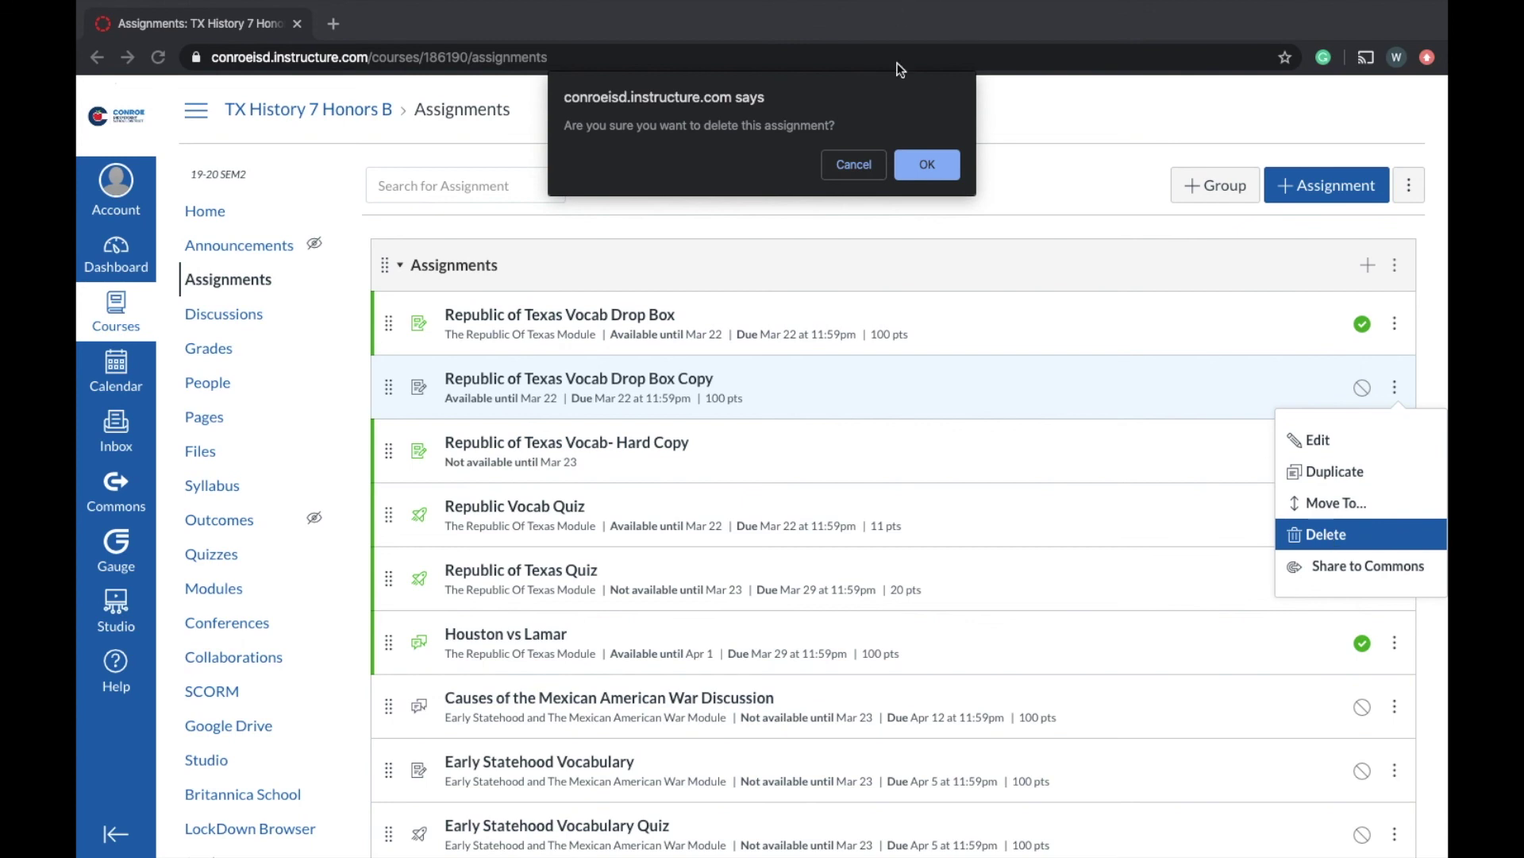
pyautogui.click(926, 166)
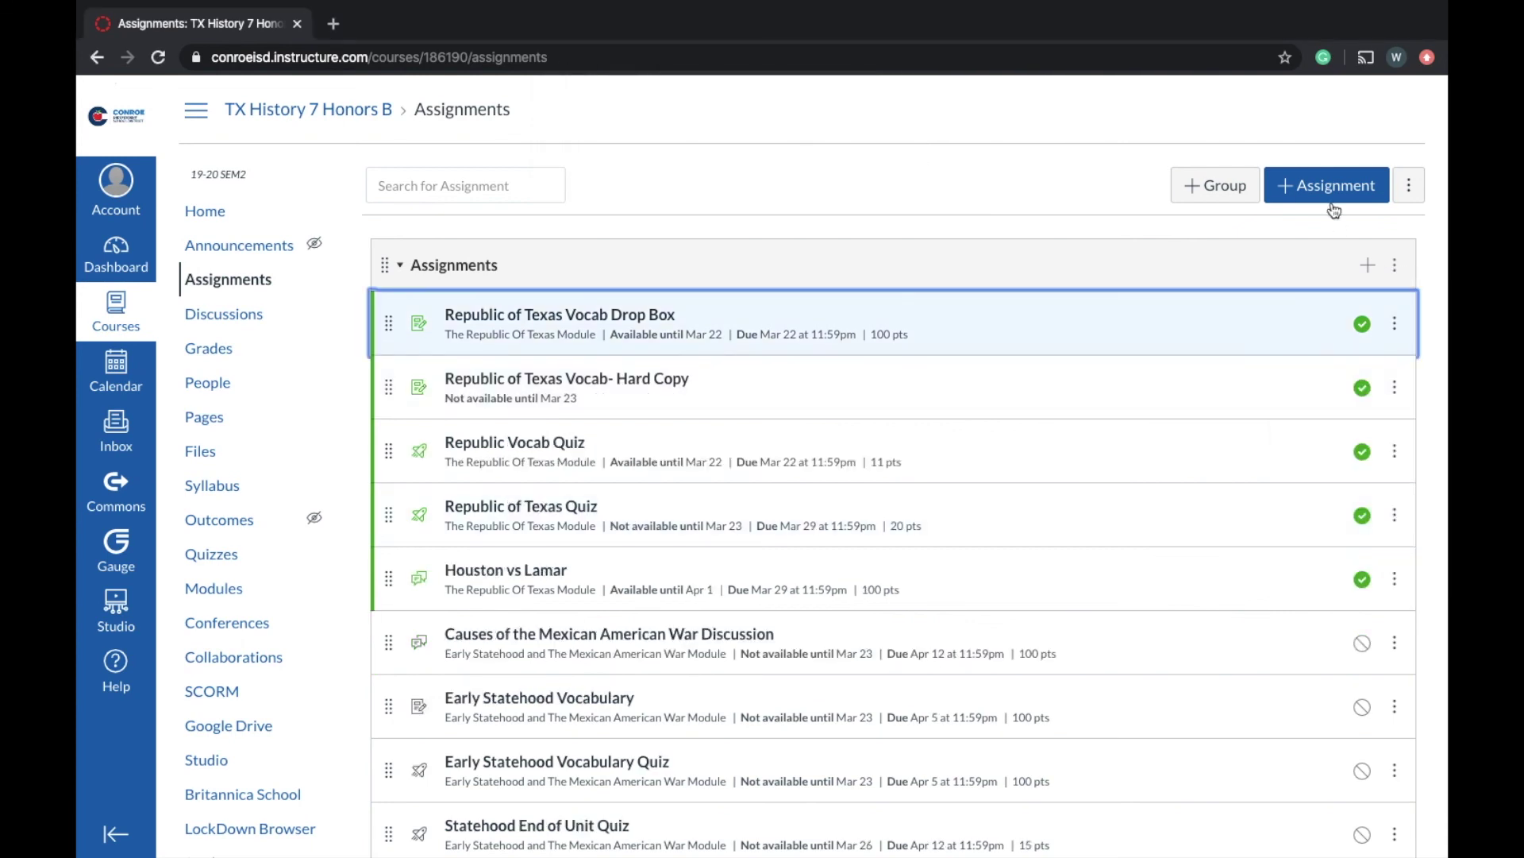
pyautogui.click(1331, 187)
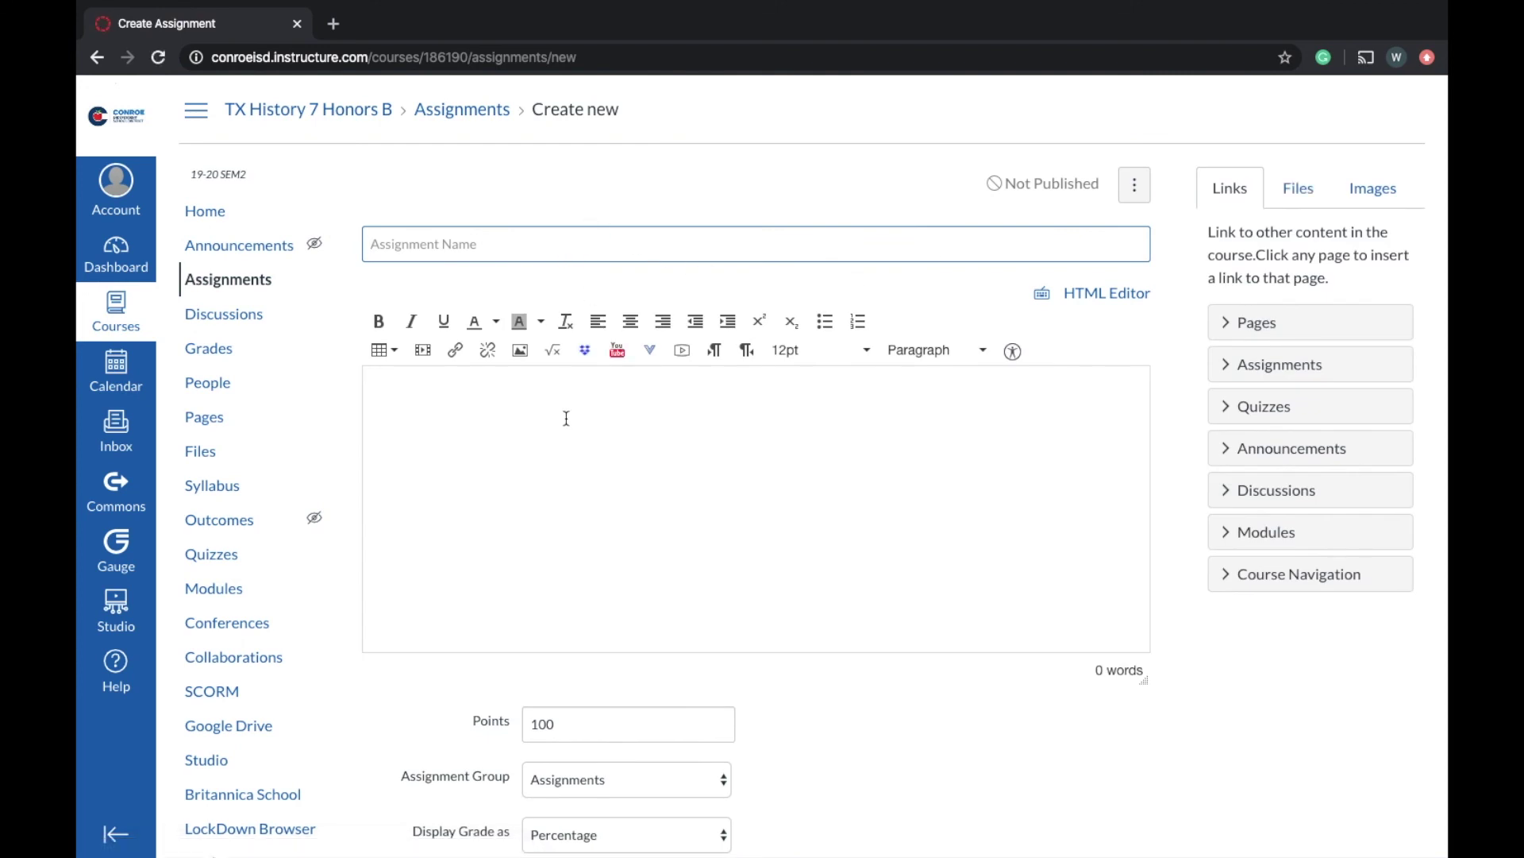
# - Remove Everyone from the new assignment's Assign to field
pyautogui.scroll(-5, 597, 445)
pyautogui.scroll(-5, 596, 445)
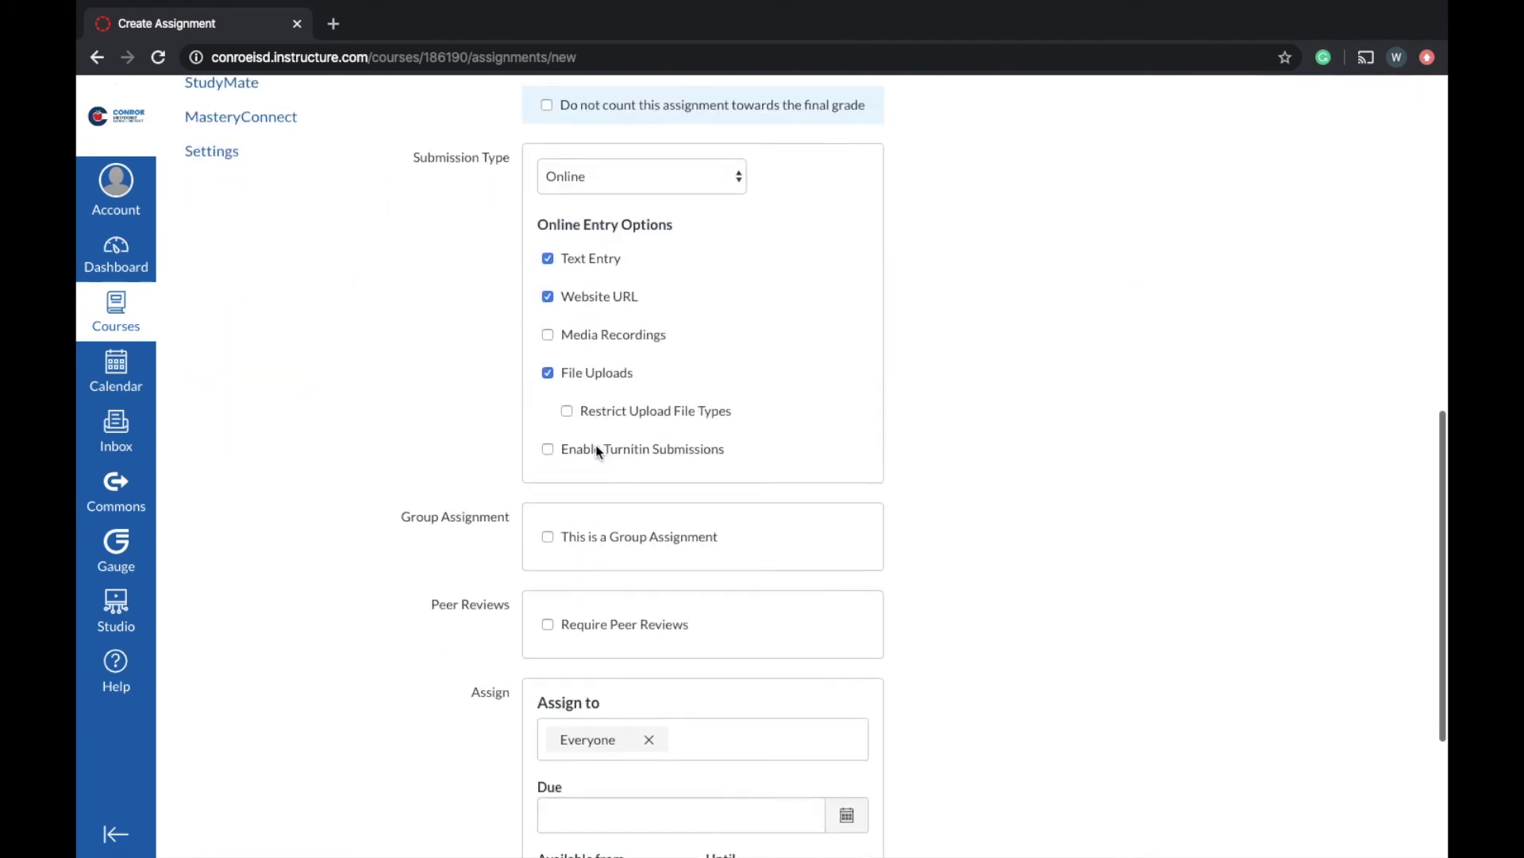
pyautogui.scroll(-2, 627, 587)
pyautogui.click(648, 597)
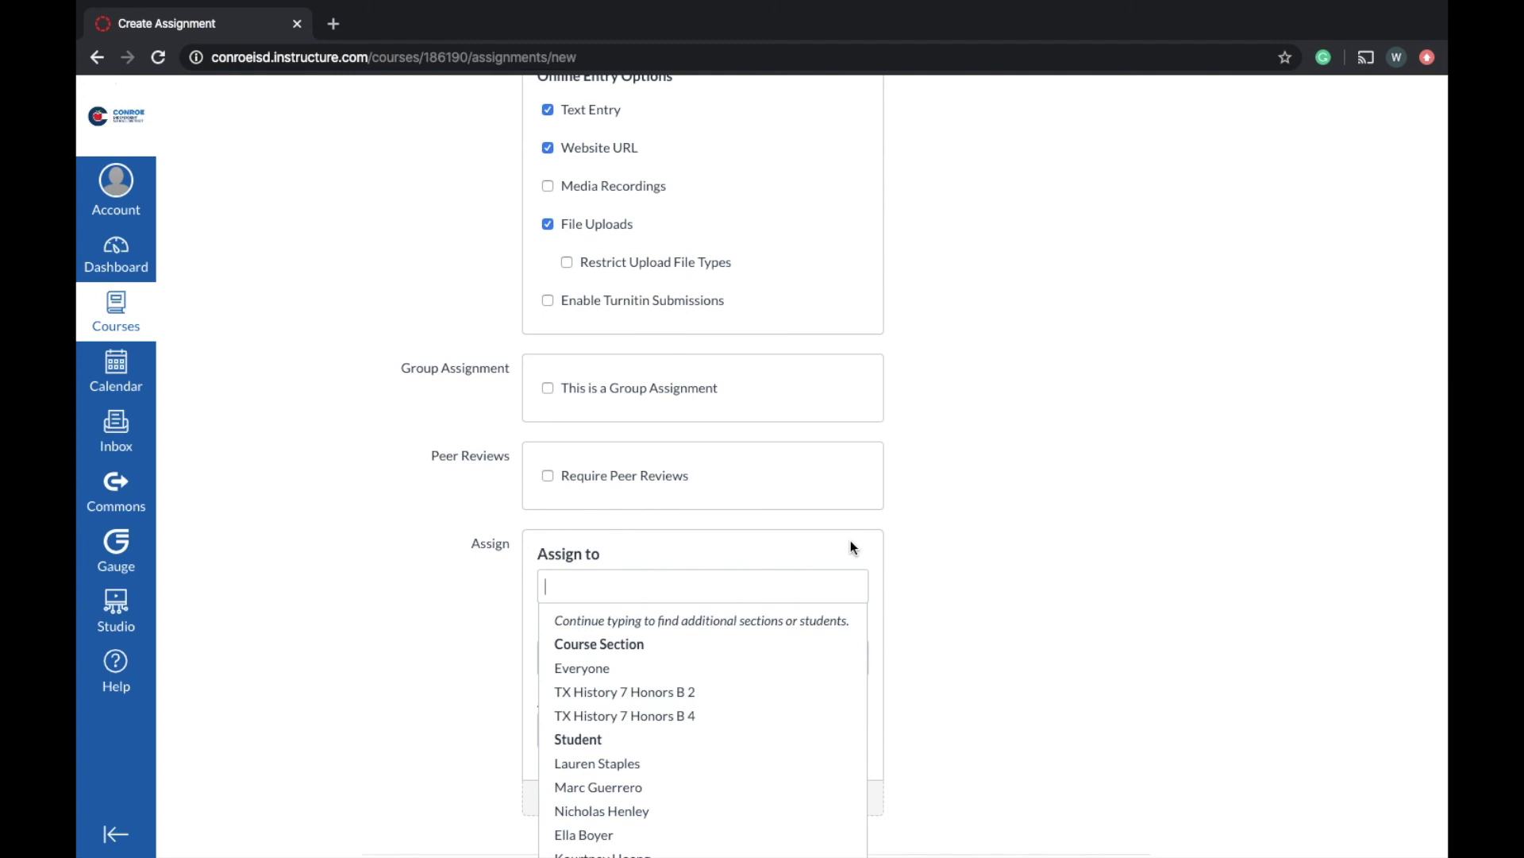
# - Cancel the unsaved new assignment and go to the course's Quizzes list
pyautogui.scroll(15, 774, 511)
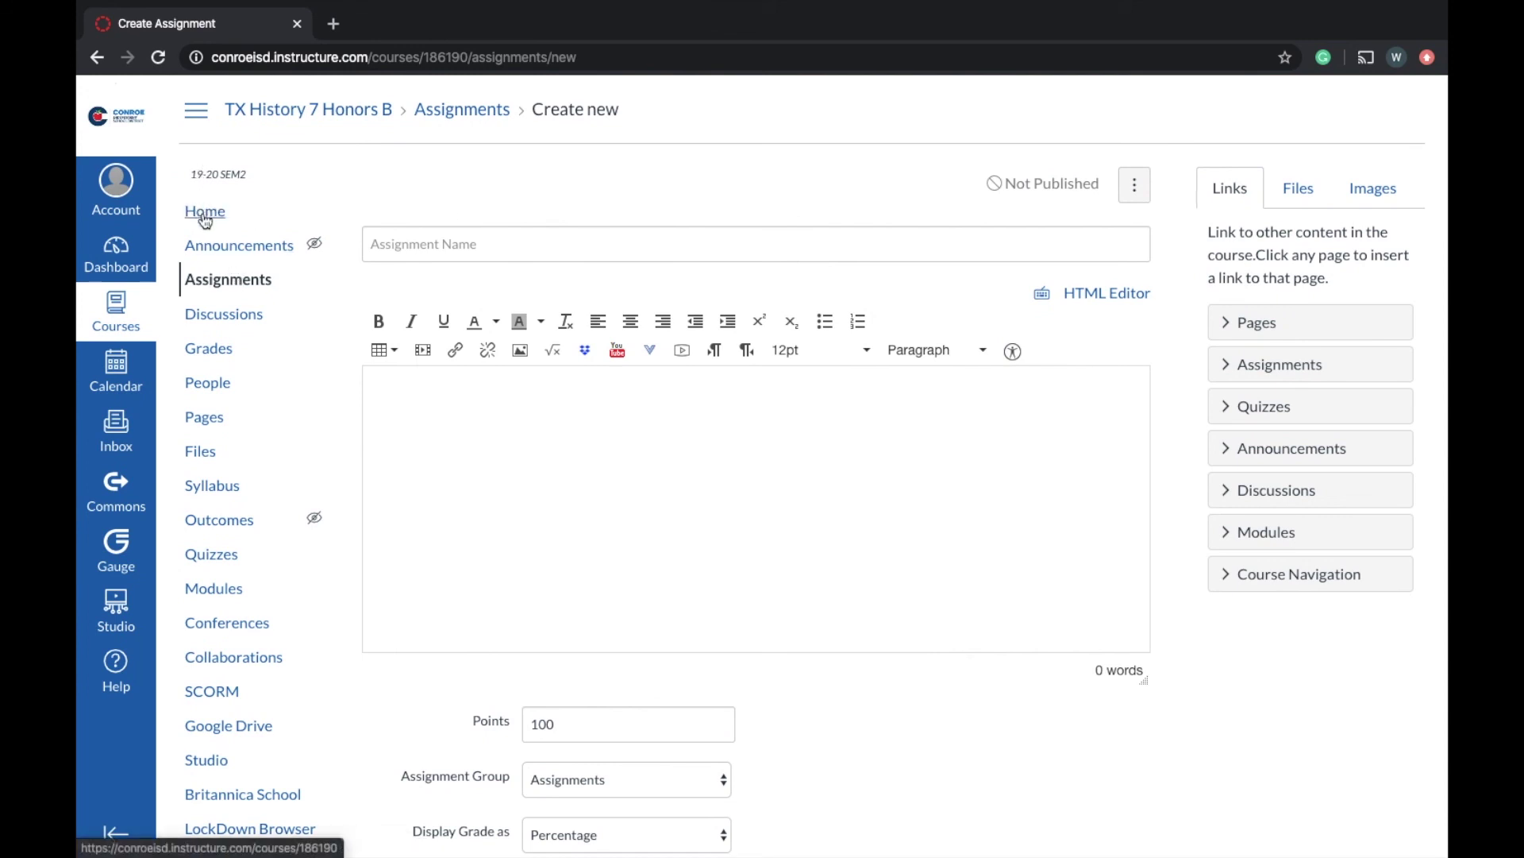
pyautogui.scroll(-15, 524, 357)
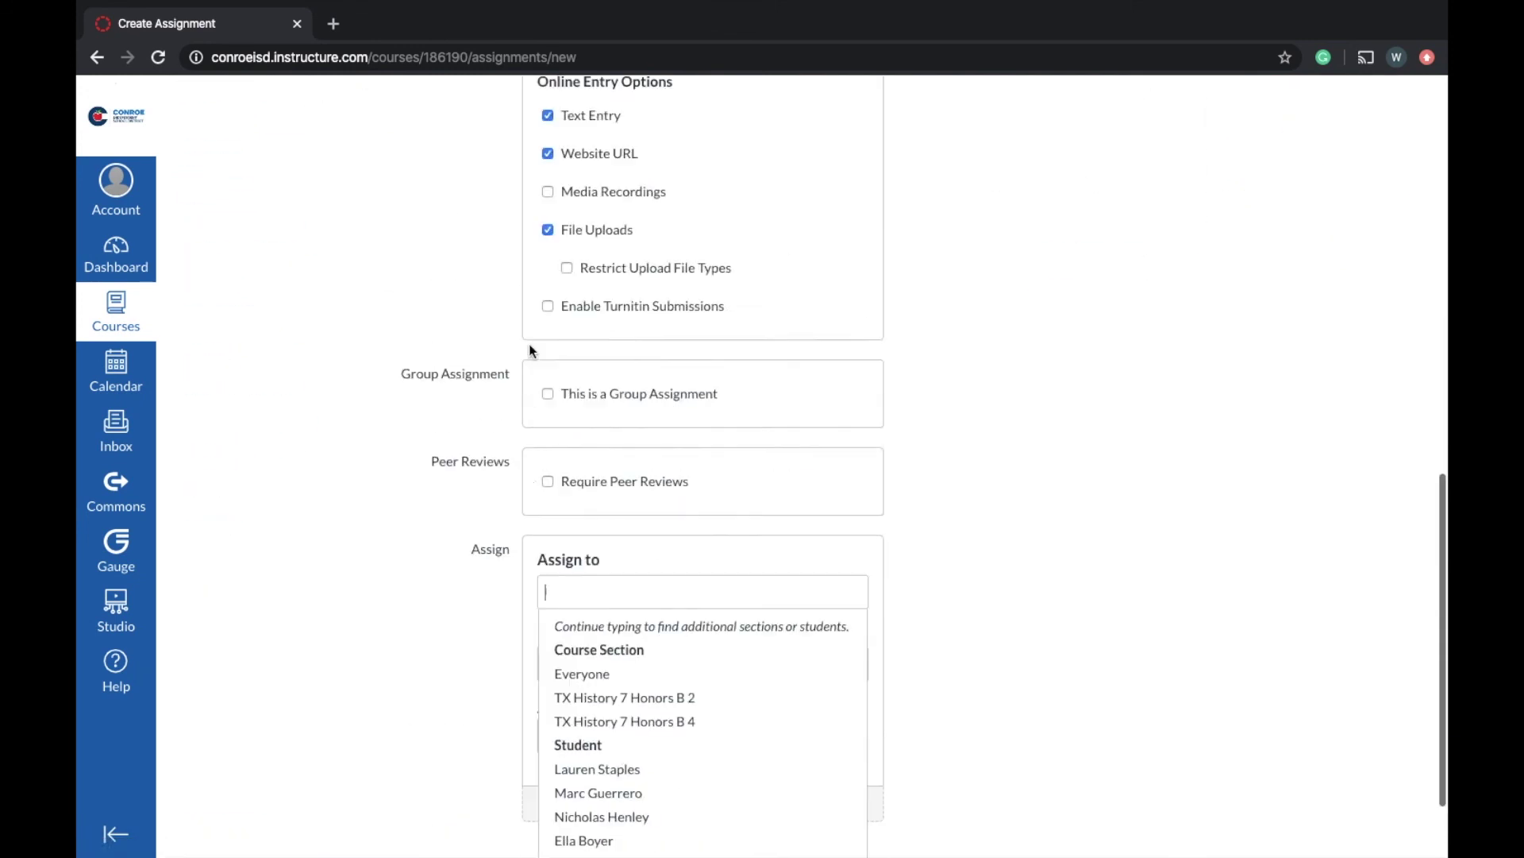
pyautogui.click(923, 782)
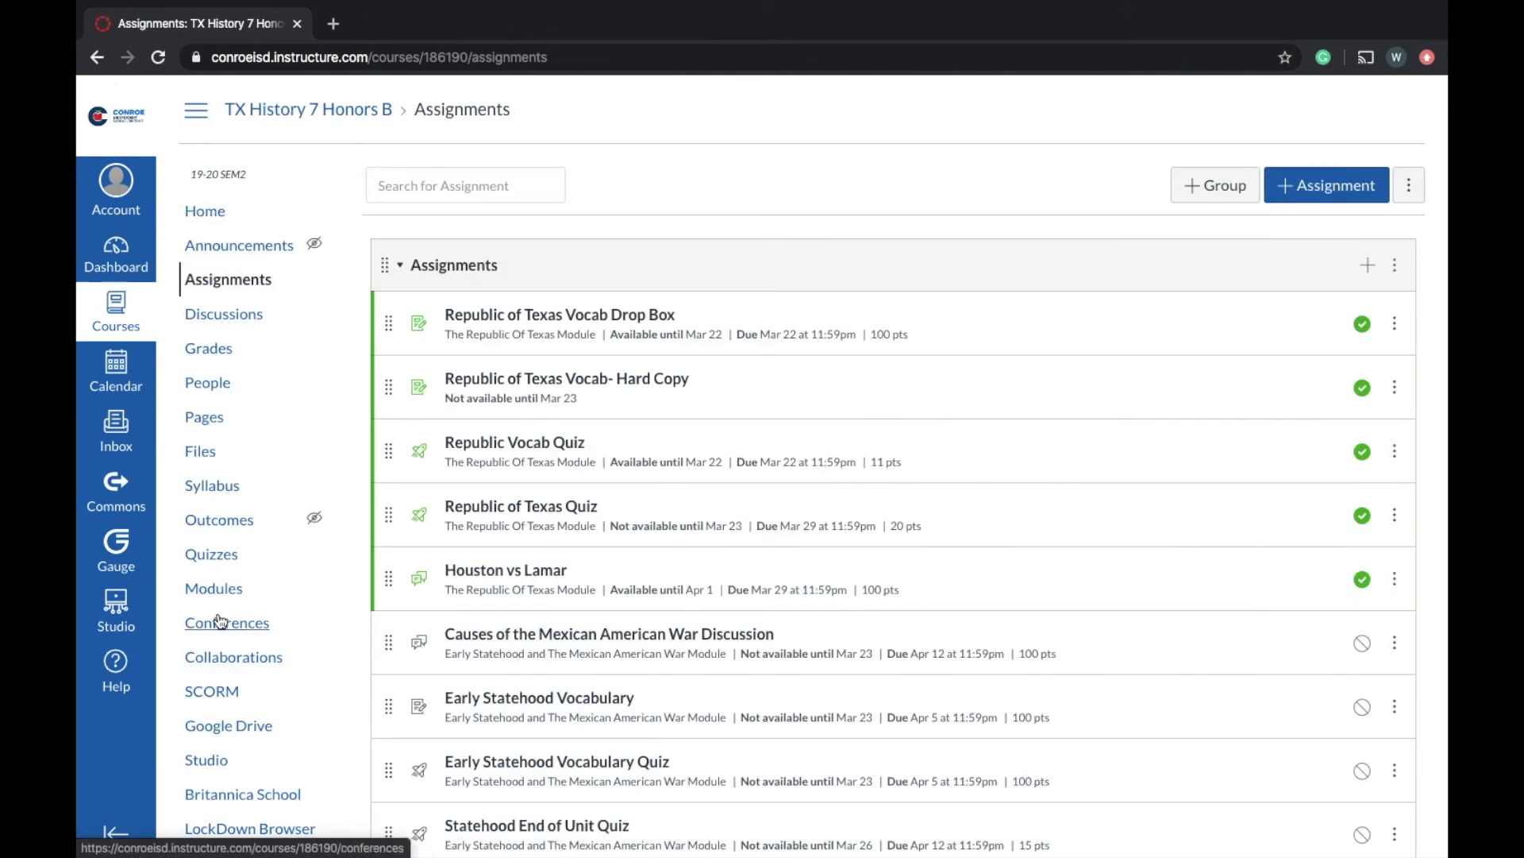
pyautogui.click(211, 554)
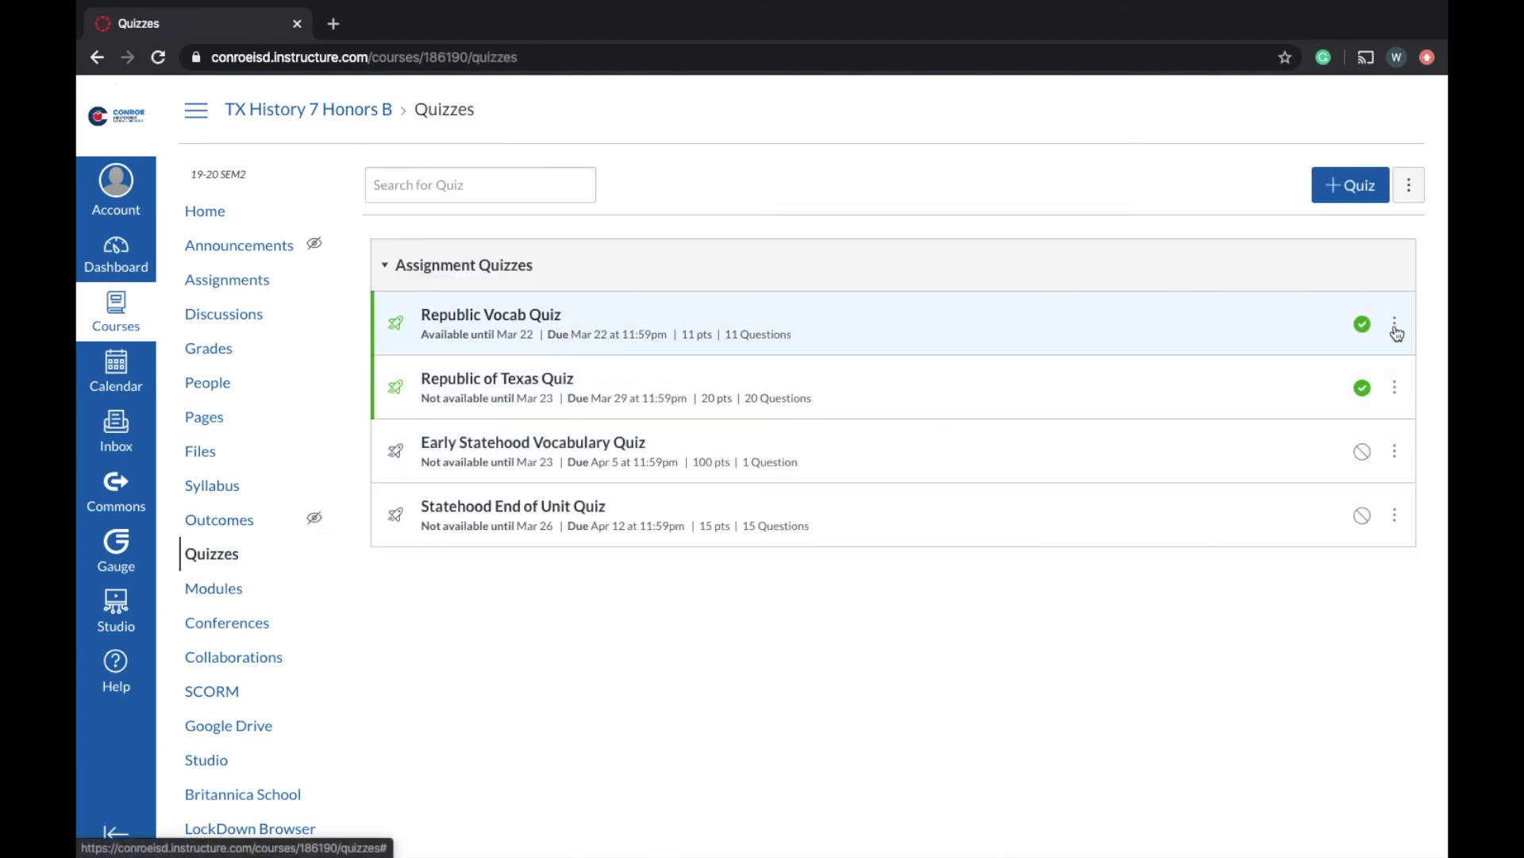
# - Create a new quiz with the Classic Quizzes engine, producing an unpublished Unnamed Quiz
pyautogui.click(1395, 327)
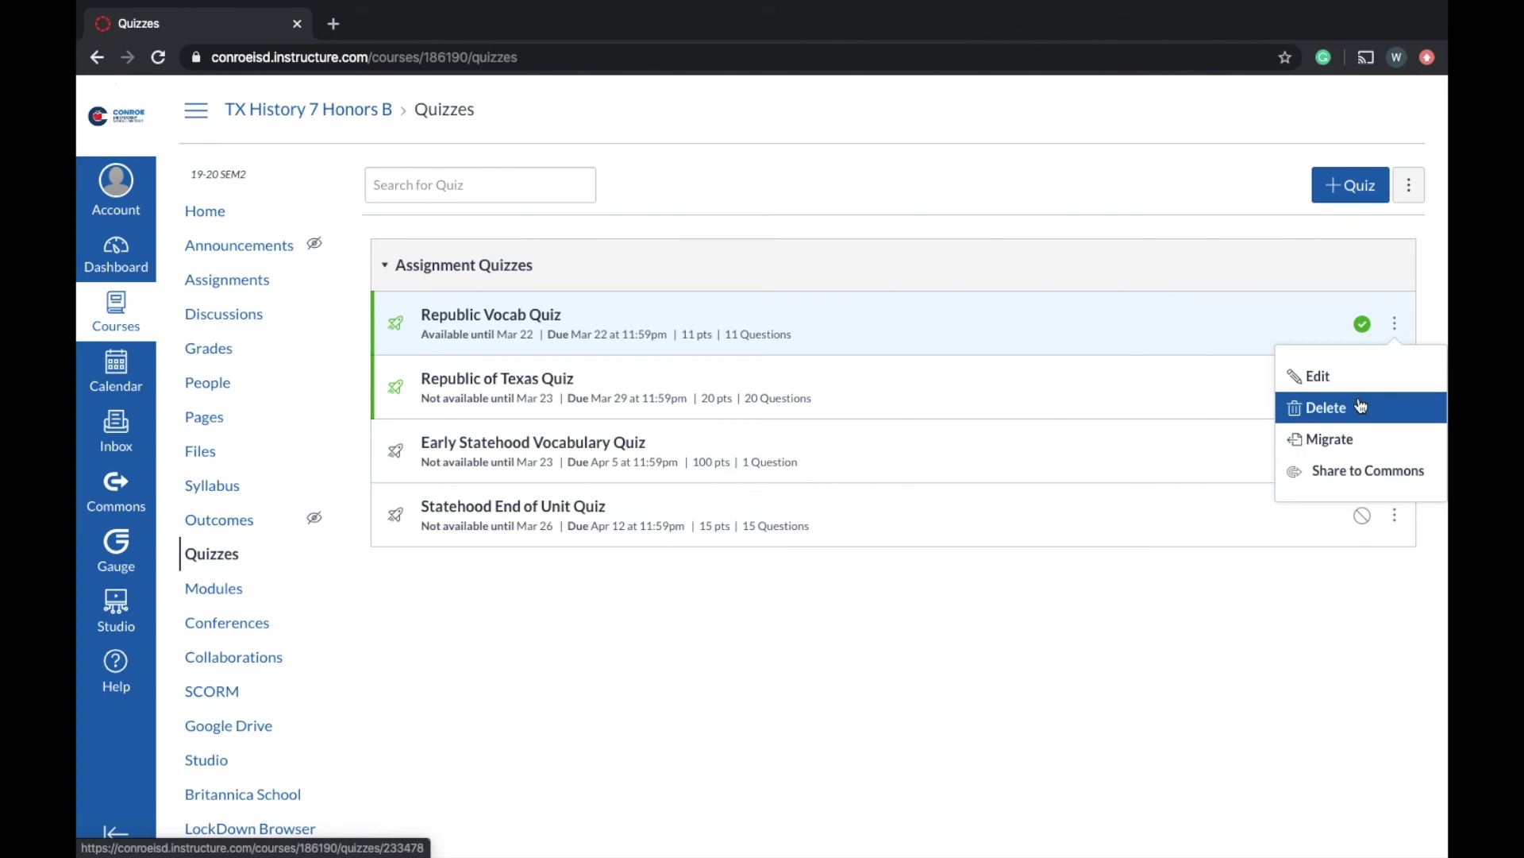
pyautogui.click(1434, 311)
pyautogui.click(1359, 186)
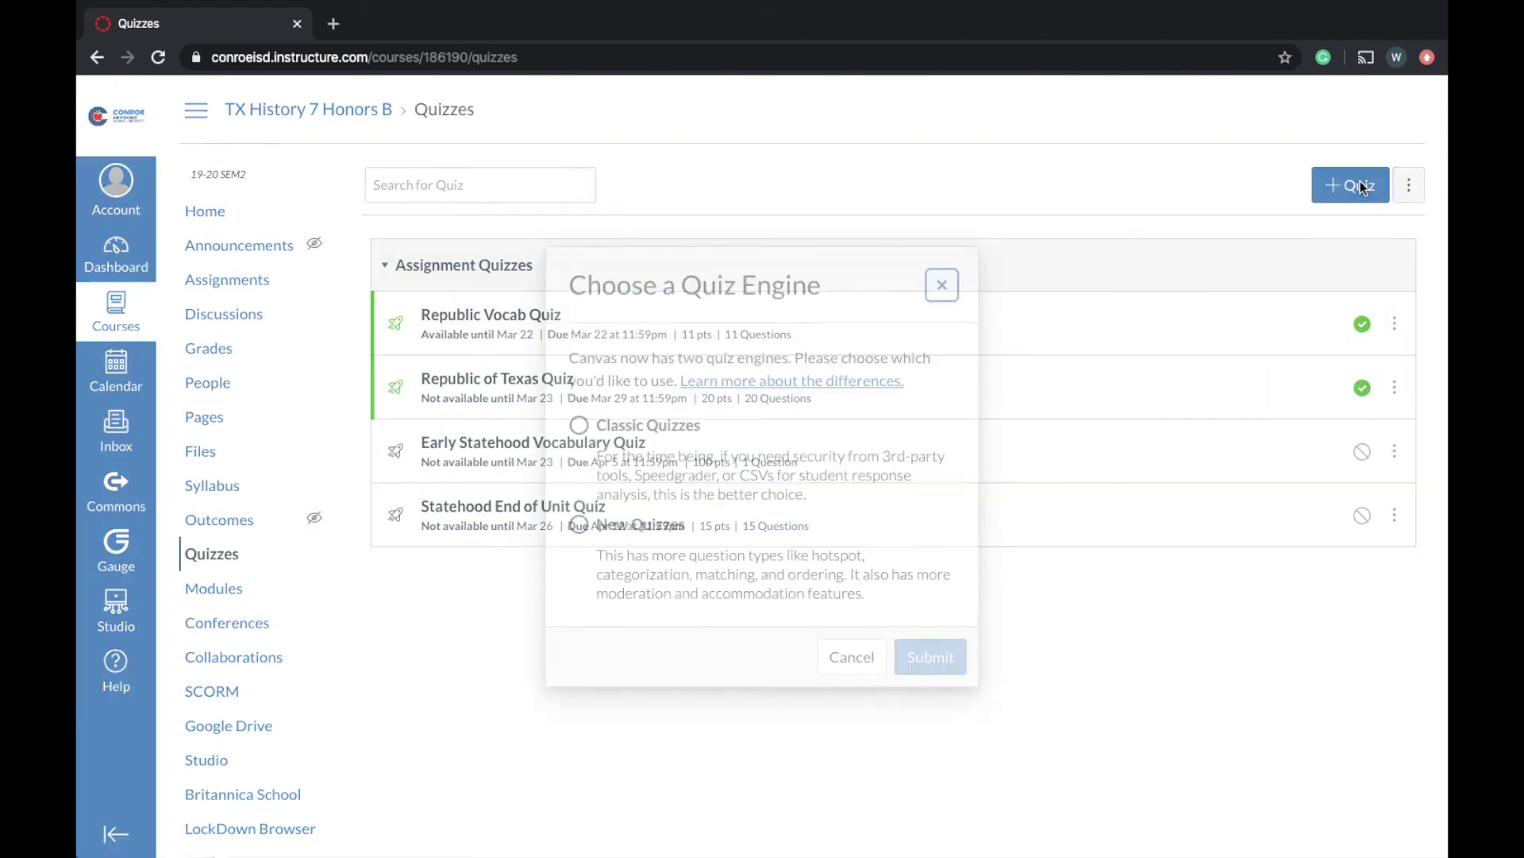
pyautogui.click(579, 425)
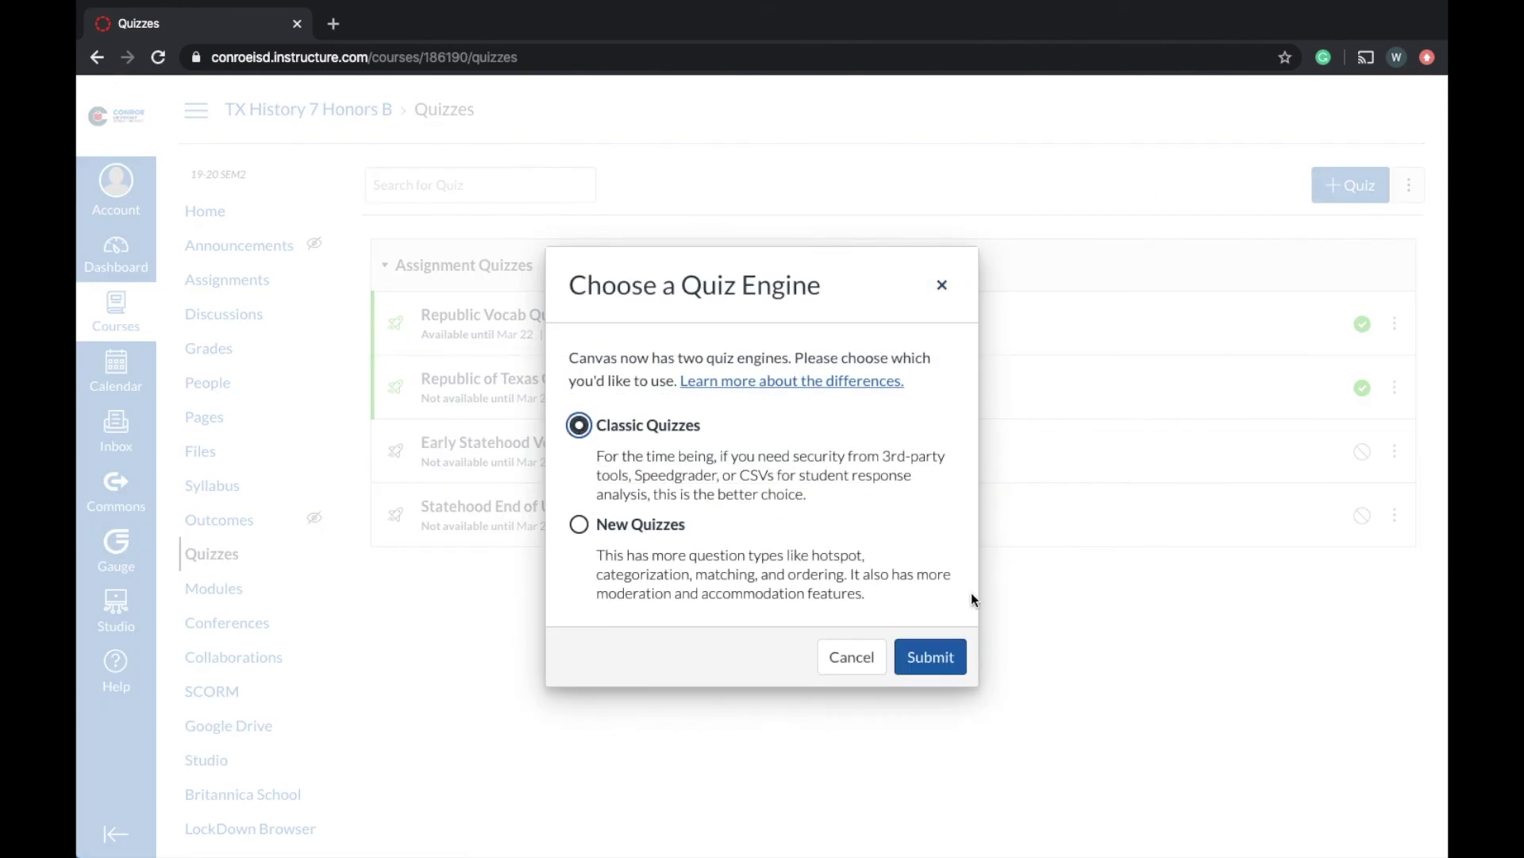
pyautogui.click(942, 284)
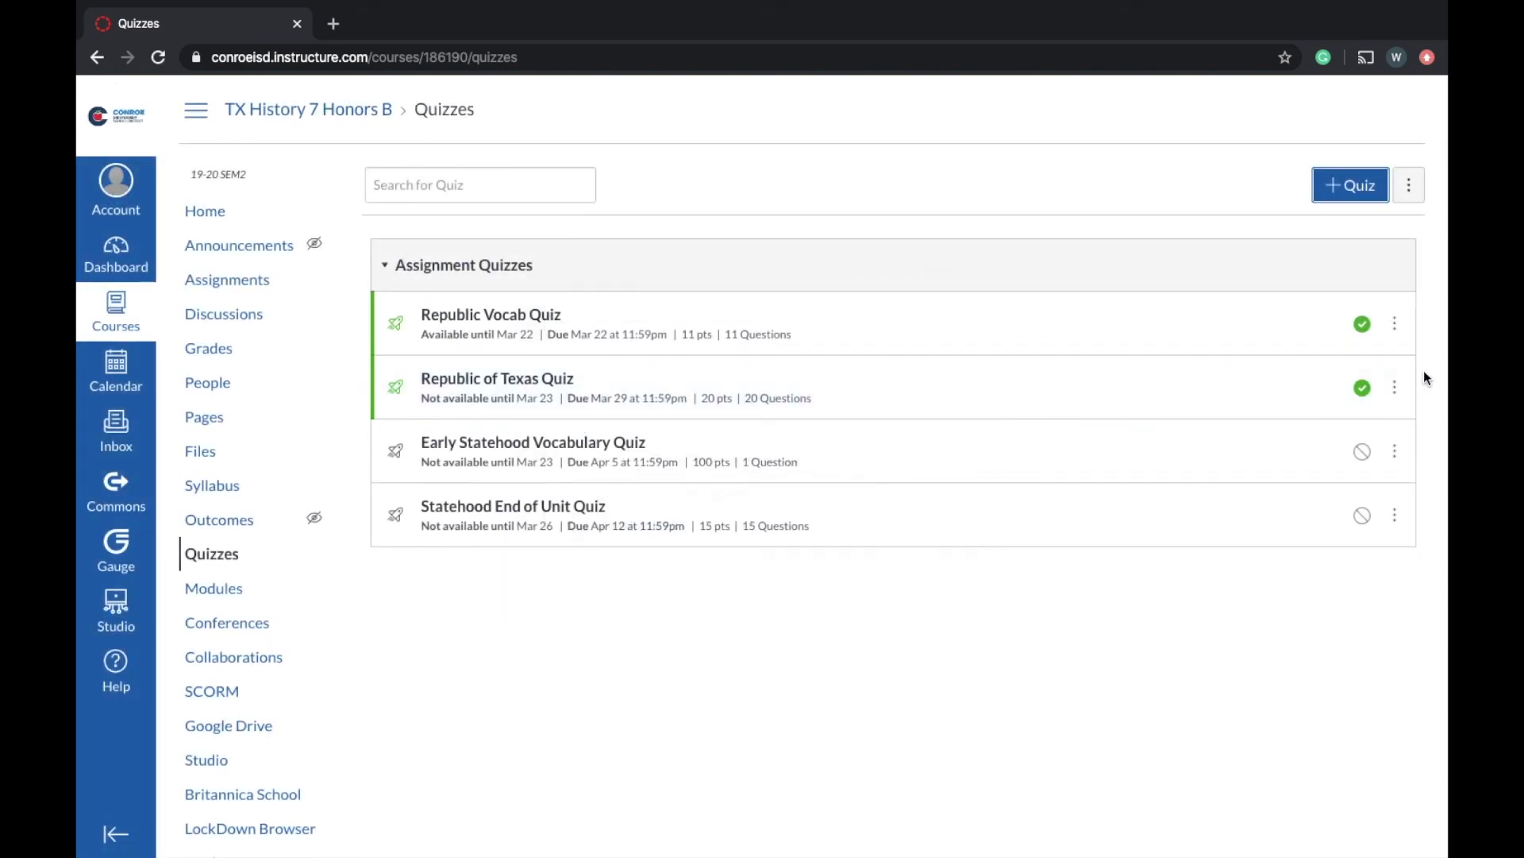
pyautogui.click(1395, 323)
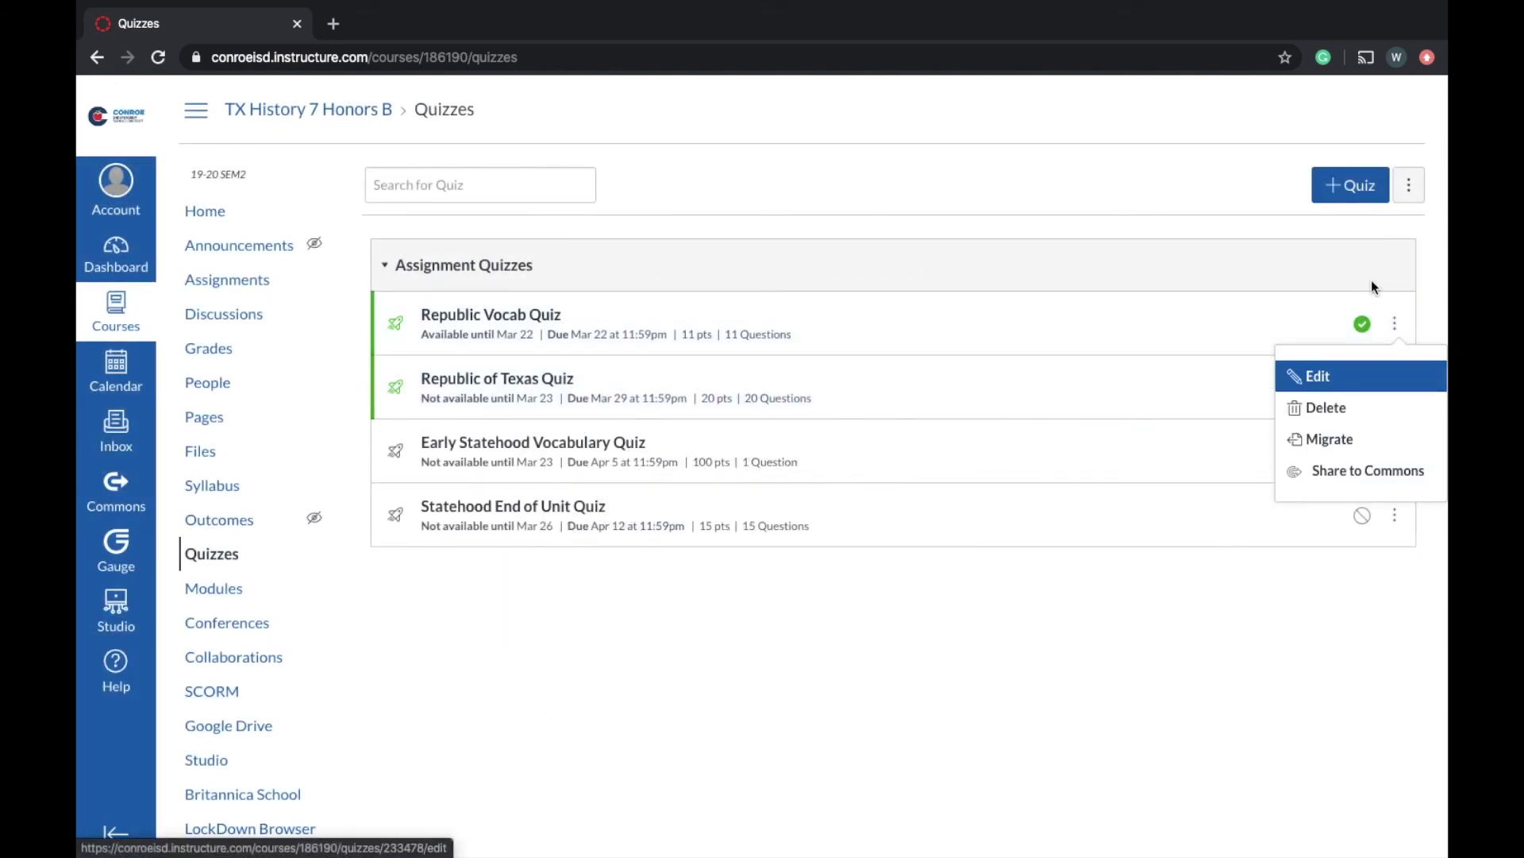
pyautogui.click(1347, 189)
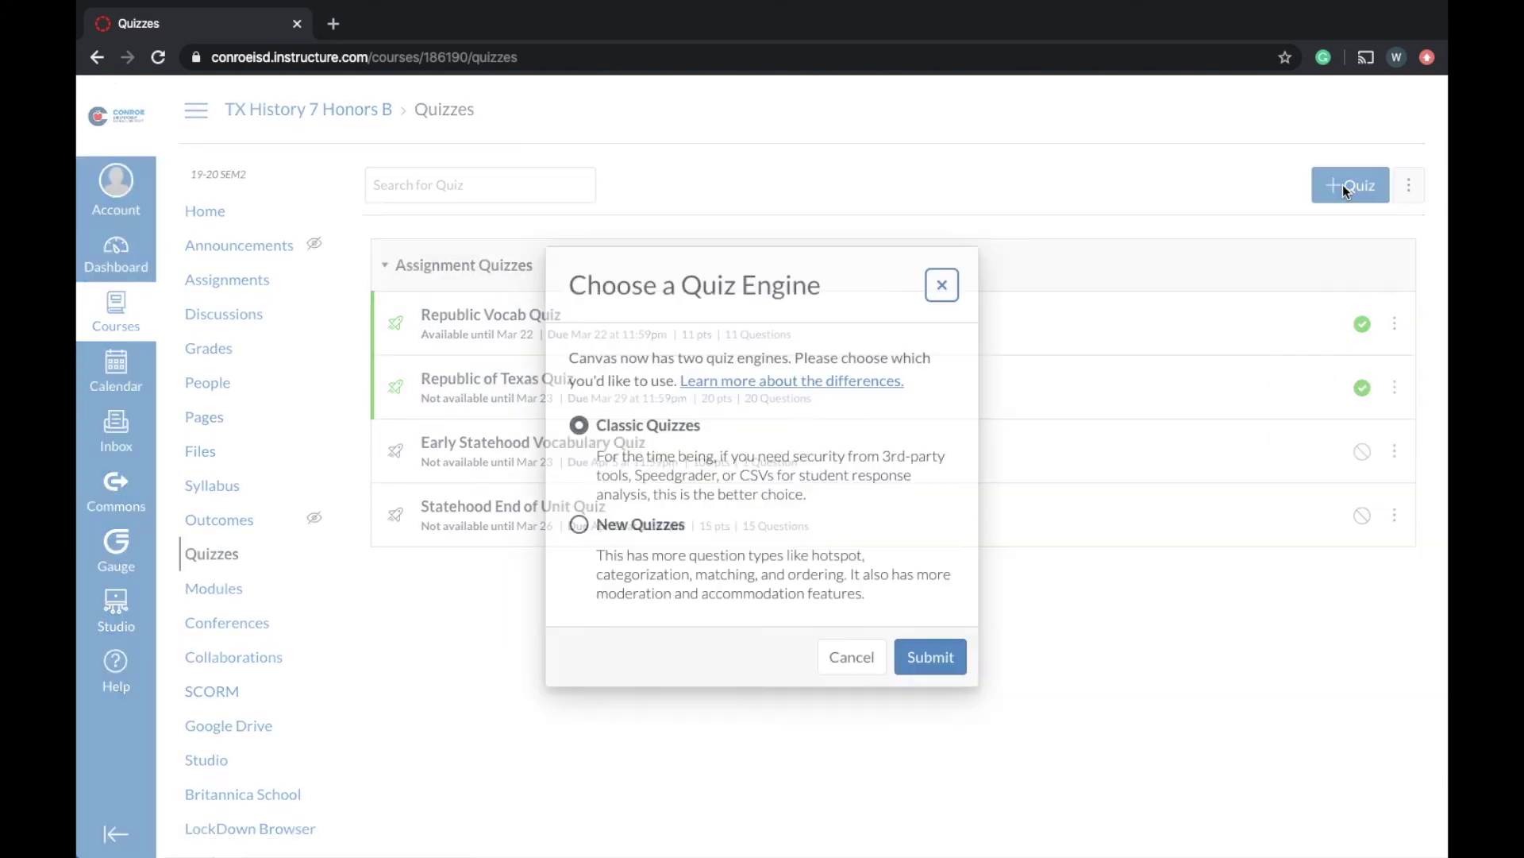
pyautogui.click(929, 656)
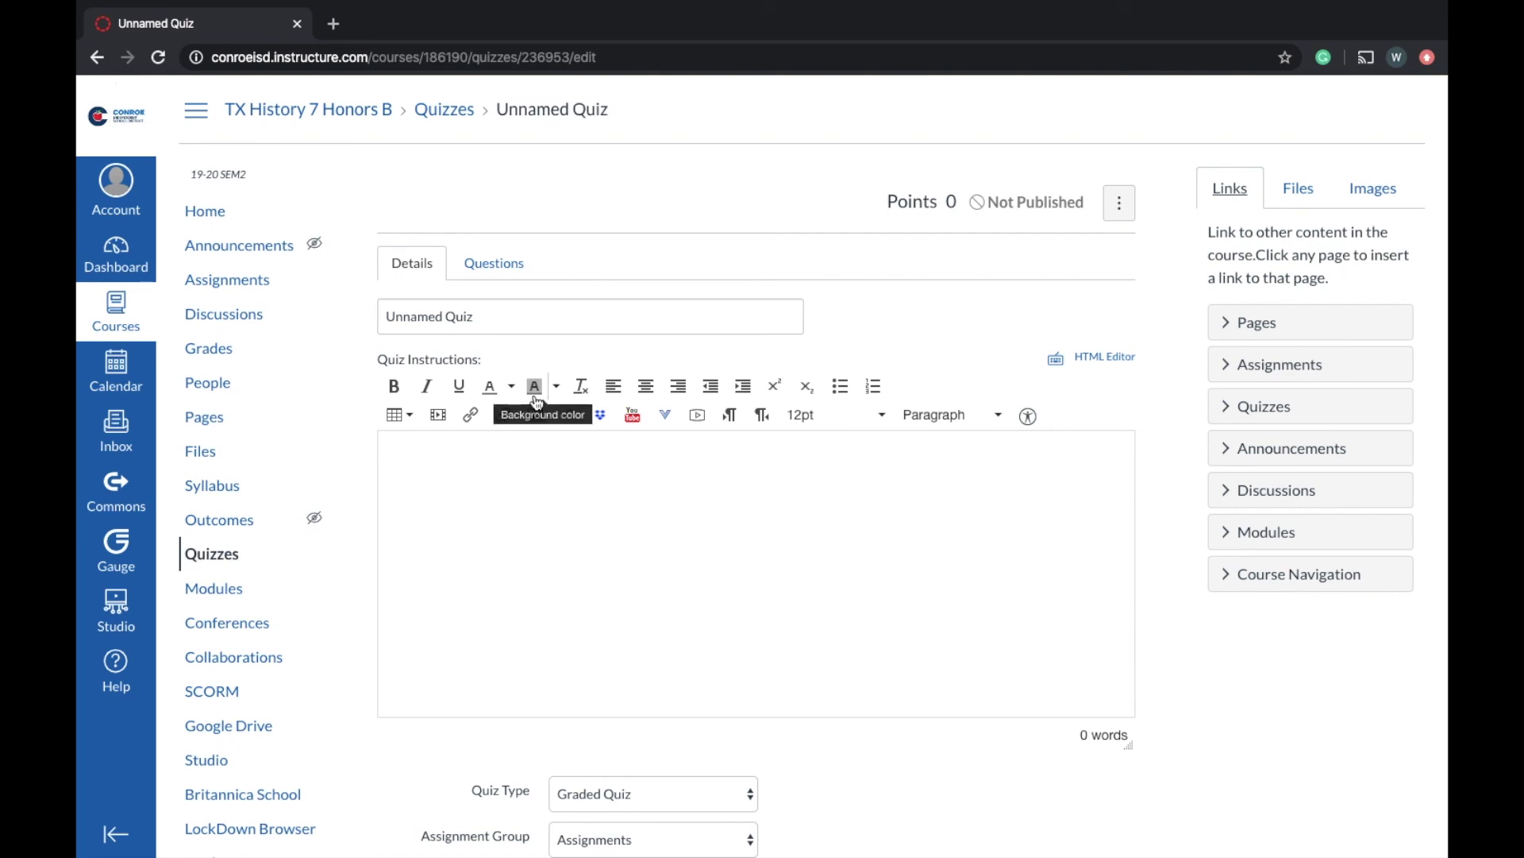
# - Add a new multiple-choice question, delete its fourth answer to leave three, then return to Details
pyautogui.click(494, 264)
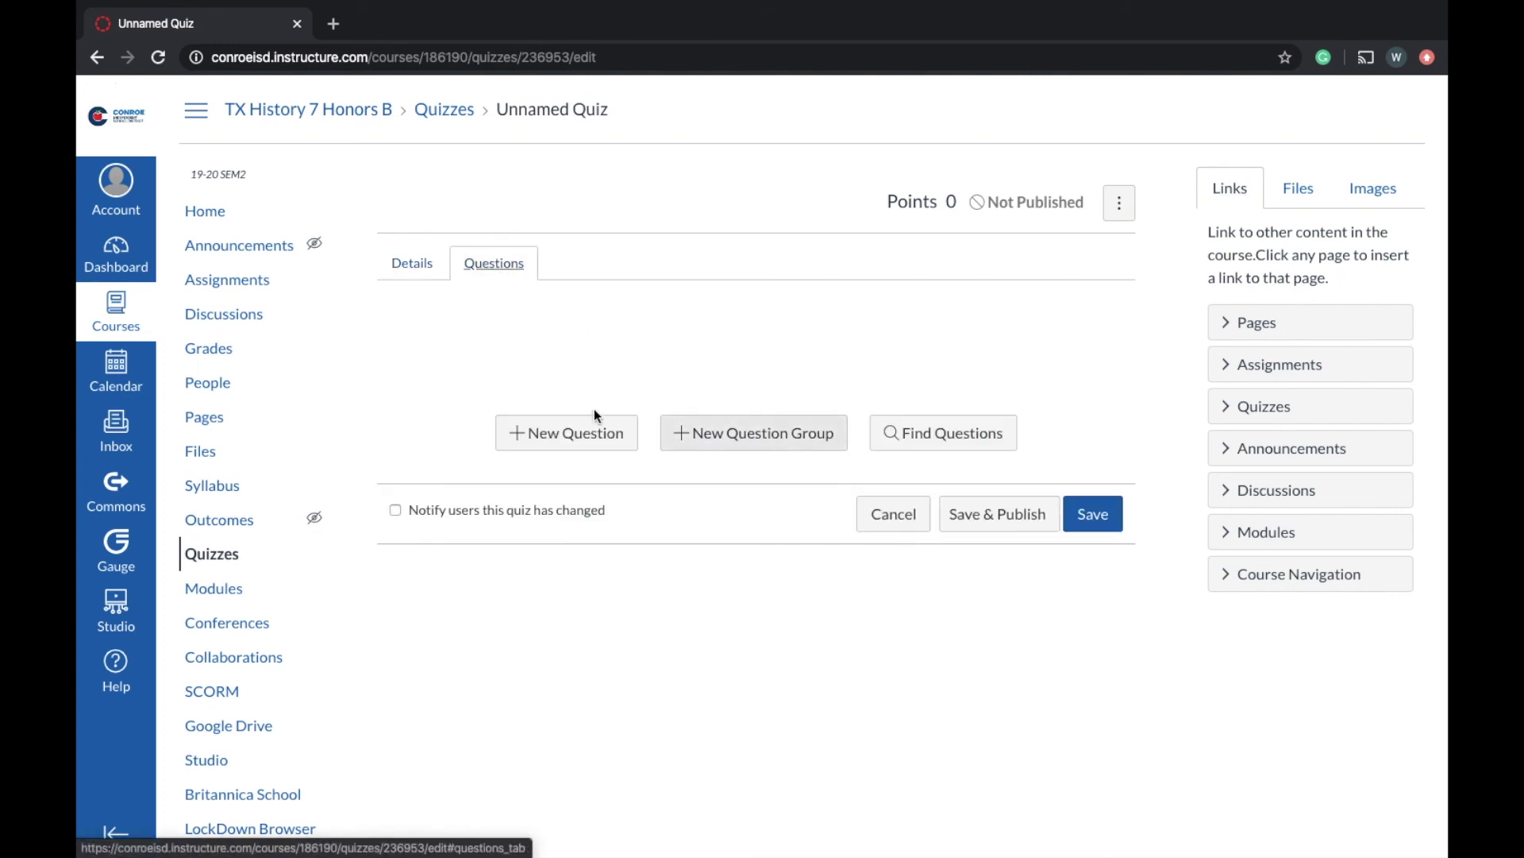
pyautogui.click(580, 447)
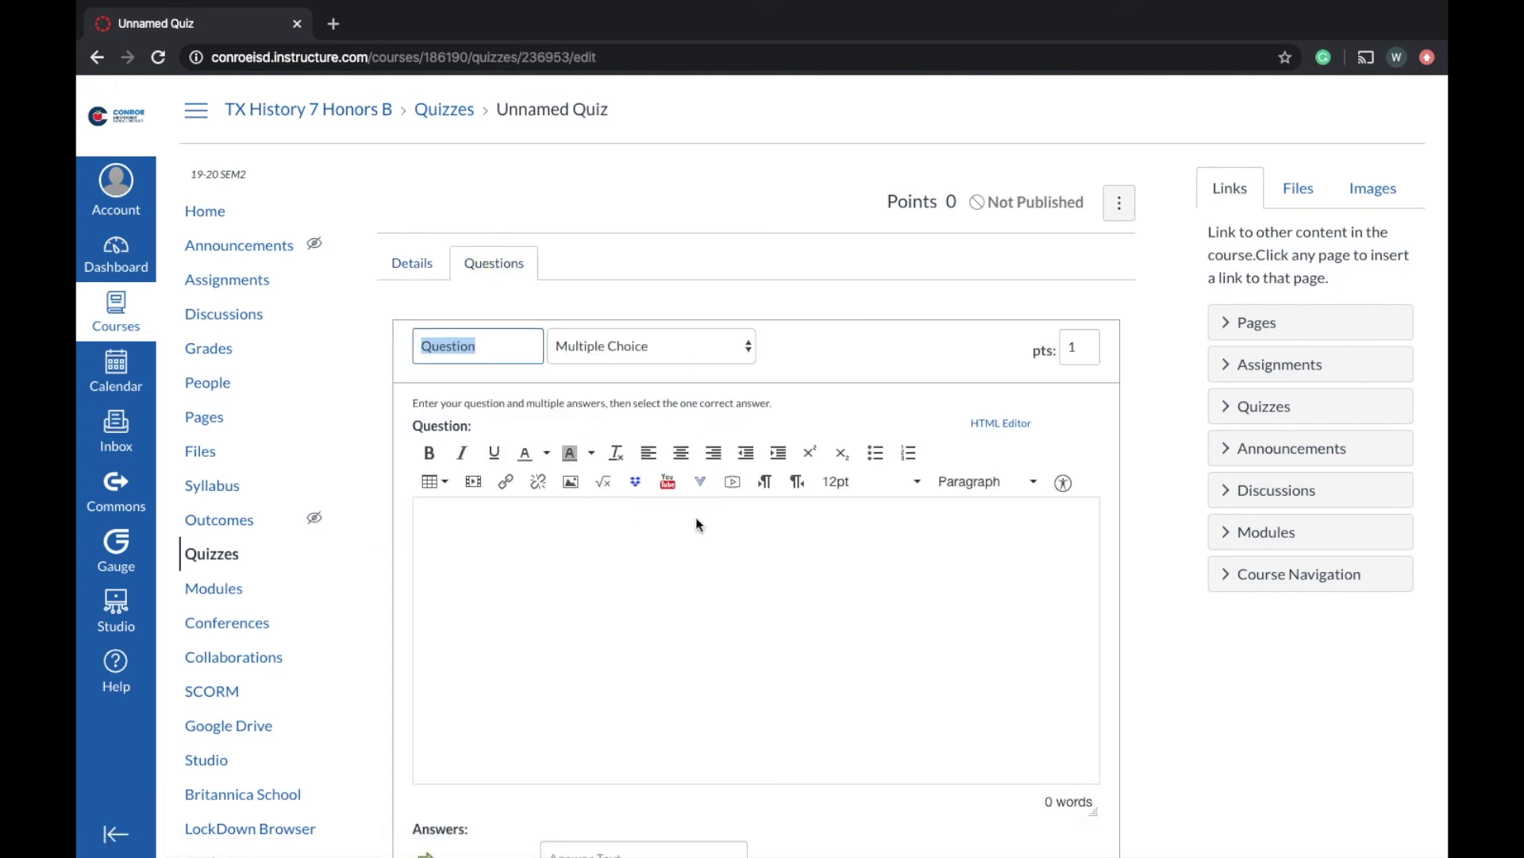
pyautogui.scroll(-1, 699, 542)
pyautogui.scroll(-3, 653, 517)
pyautogui.scroll(-4, 776, 501)
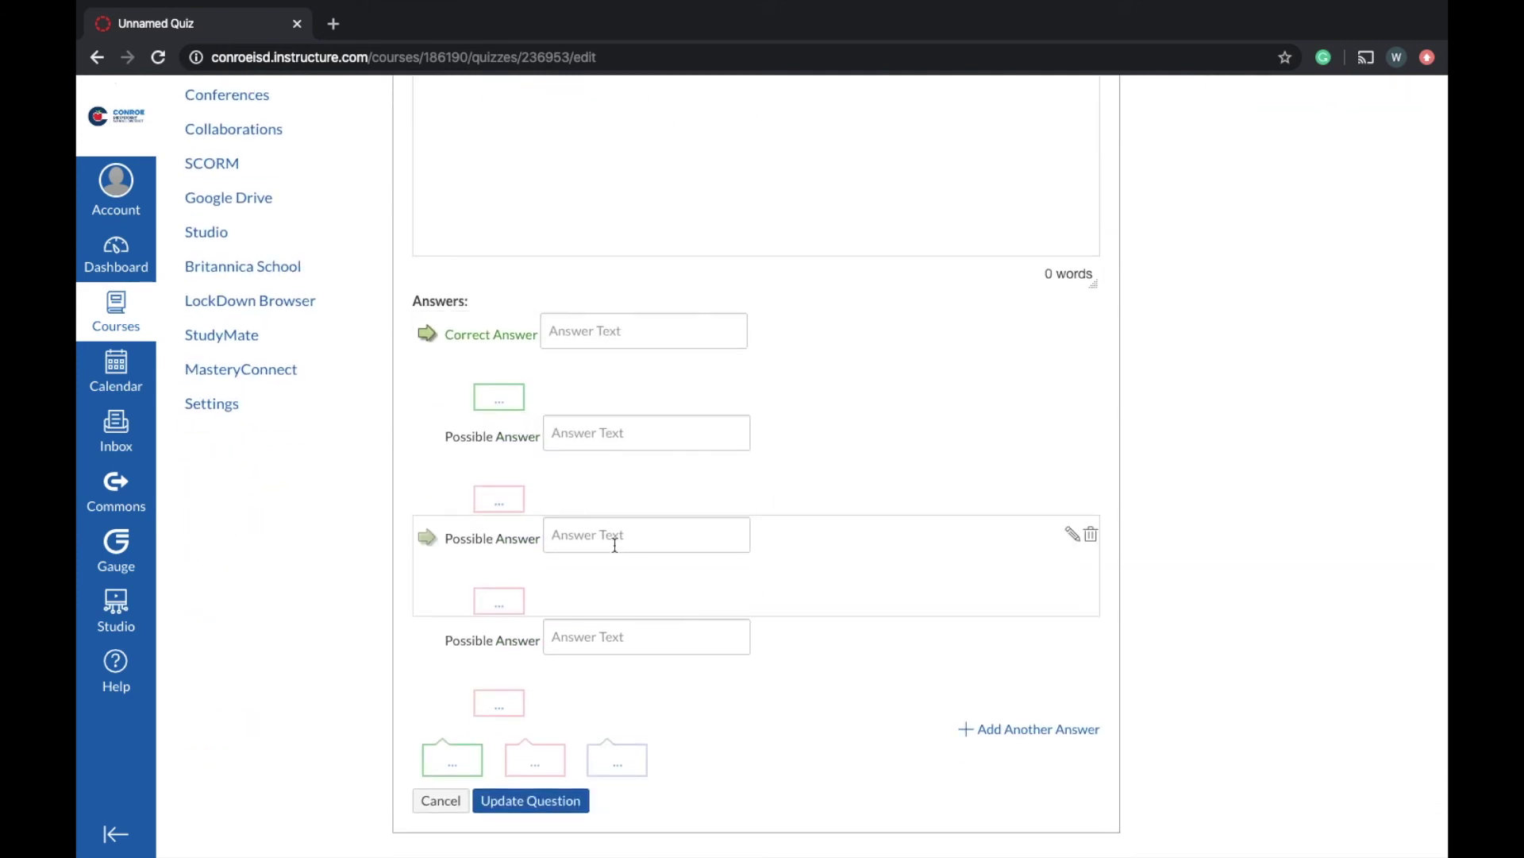
pyautogui.click(1090, 636)
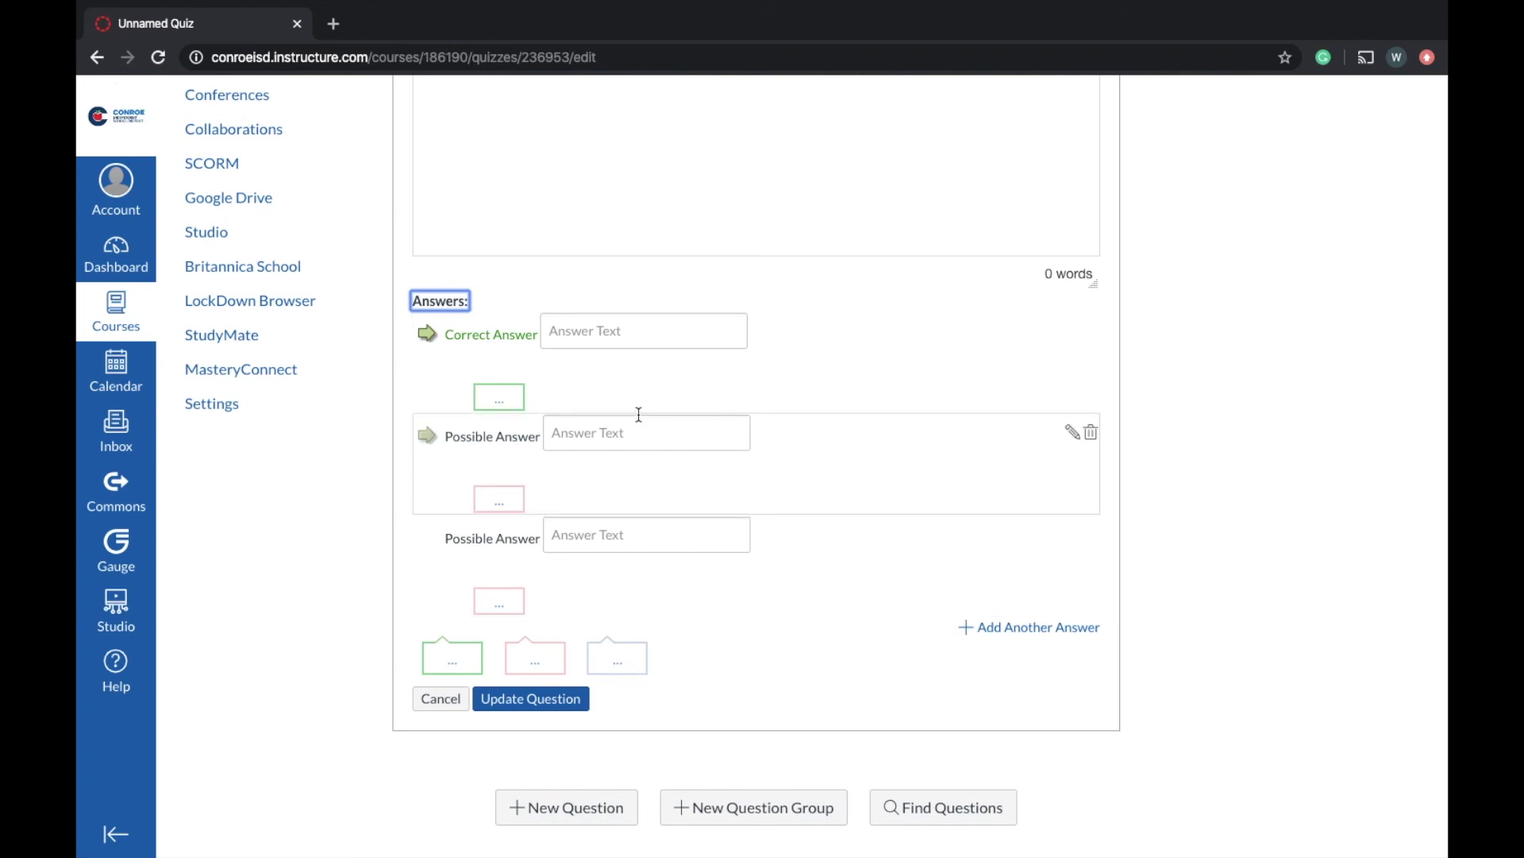
pyautogui.scroll(7, 639, 414)
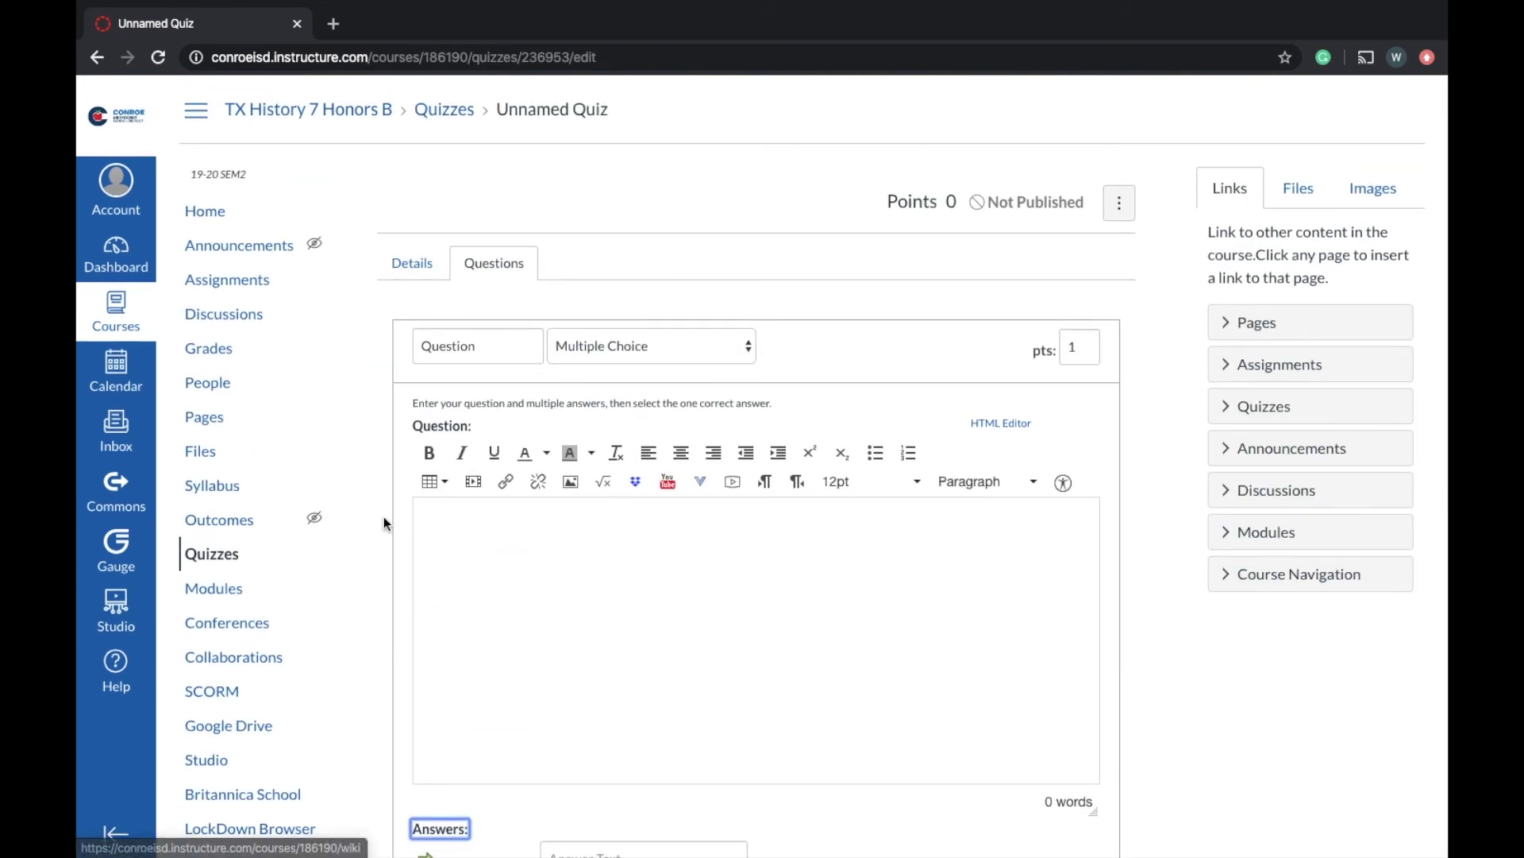
pyautogui.scroll(-6, 1071, 468)
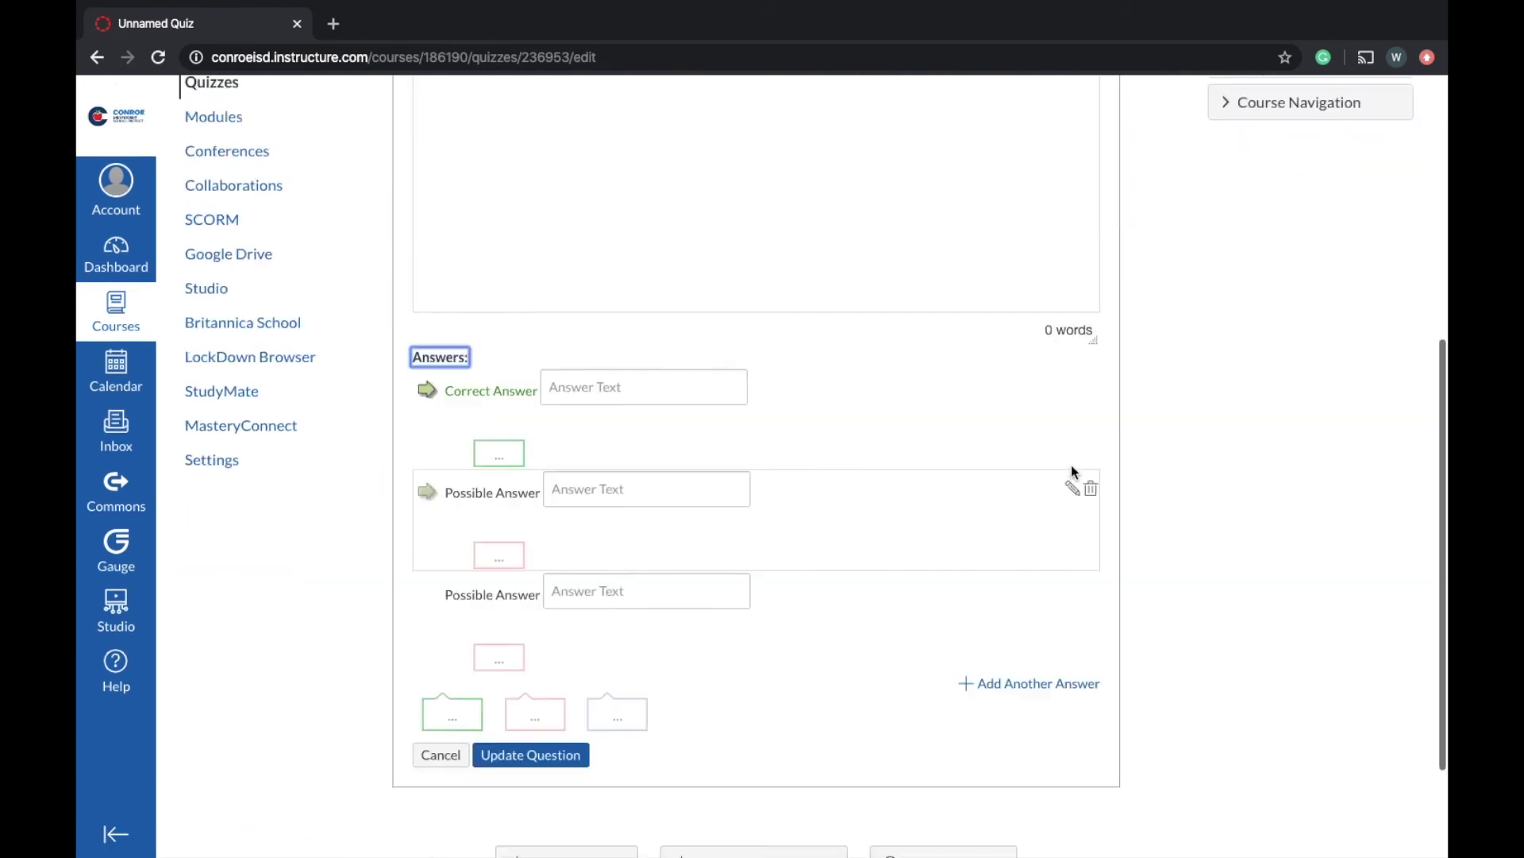
pyautogui.scroll(-2, 1072, 471)
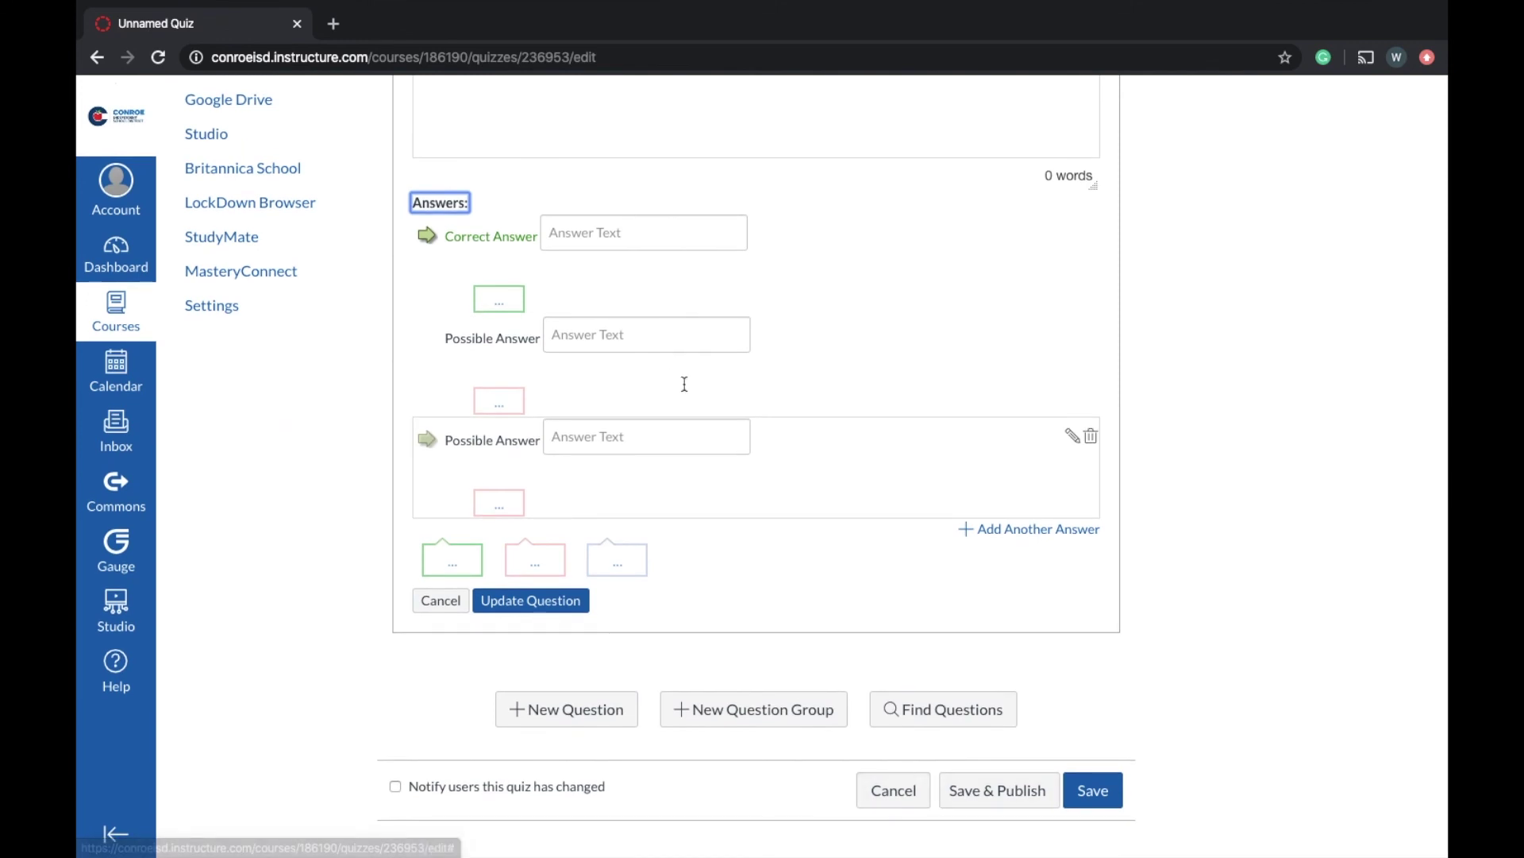
pyautogui.scroll(8, 669, 353)
pyautogui.click(412, 264)
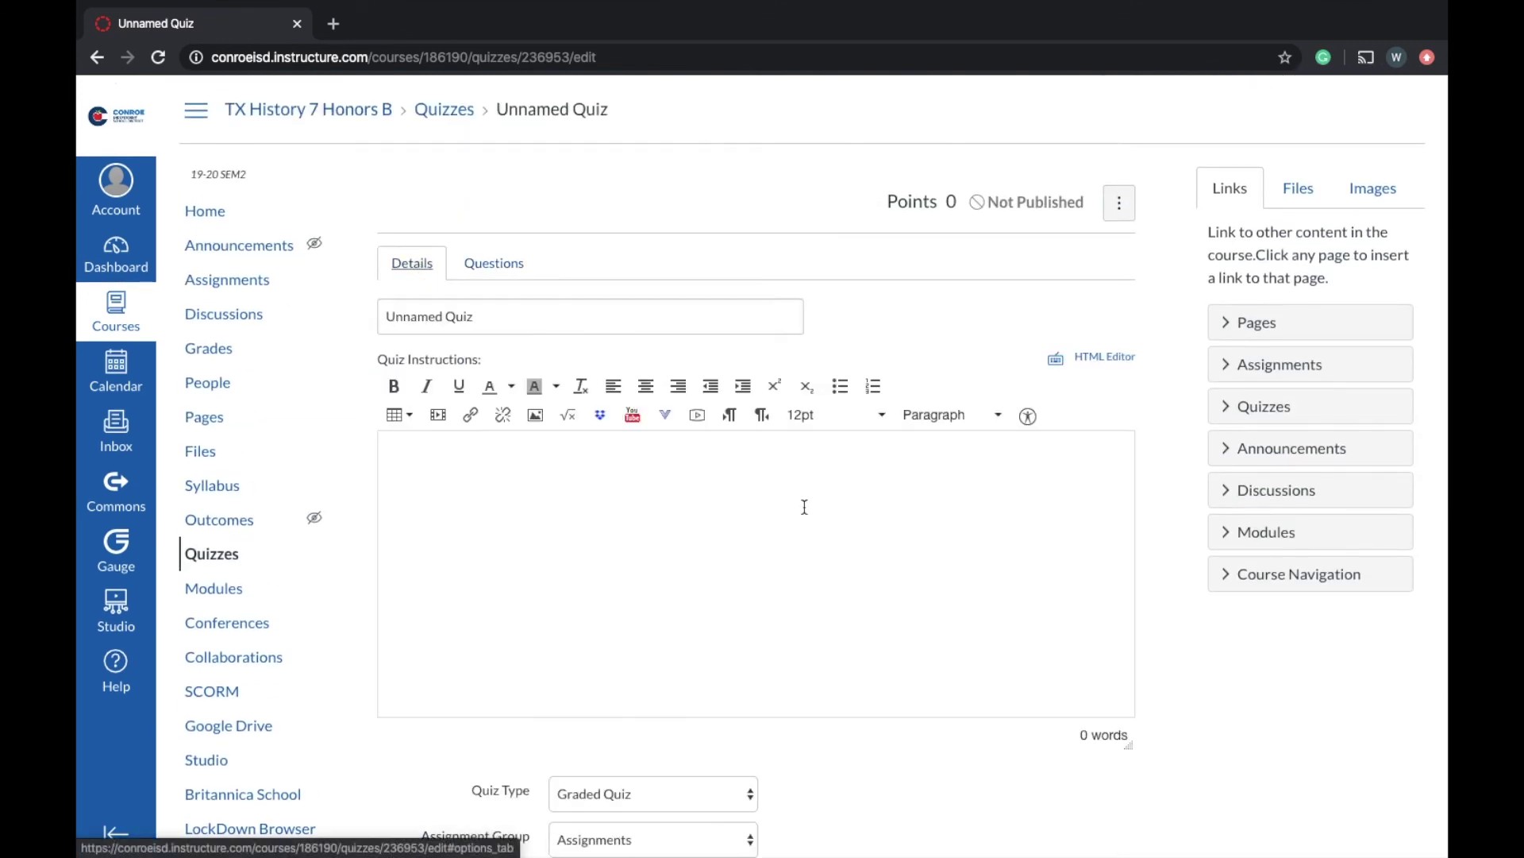
# - Remove Everyone from the quiz's Assign to field and add a student found by searching 'co'
pyautogui.scroll(-7, 804, 507)
pyautogui.scroll(-5, 780, 364)
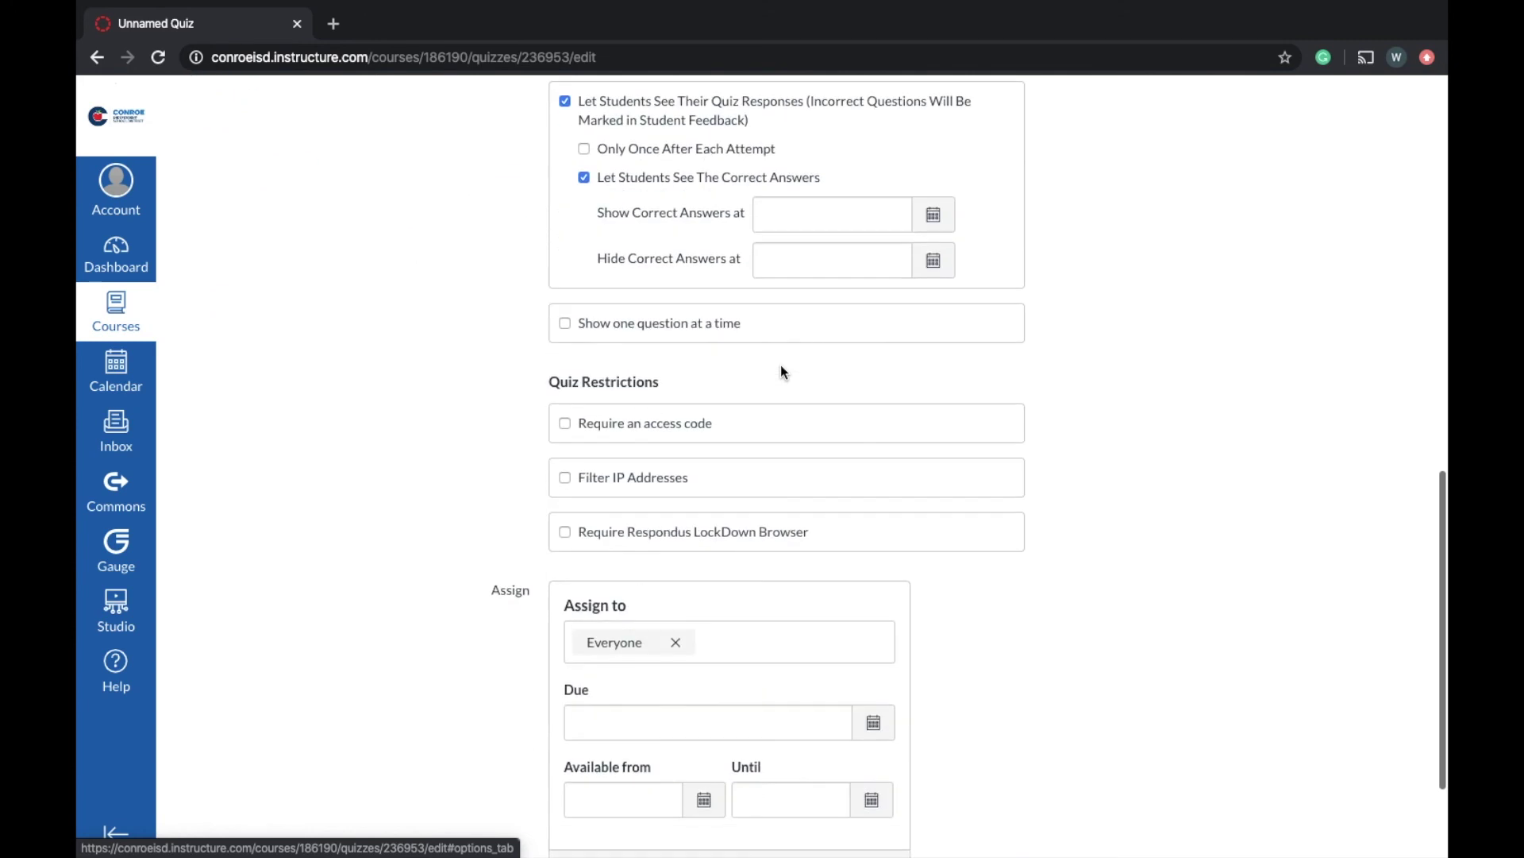
pyautogui.scroll(-2, 780, 365)
pyautogui.click(675, 486)
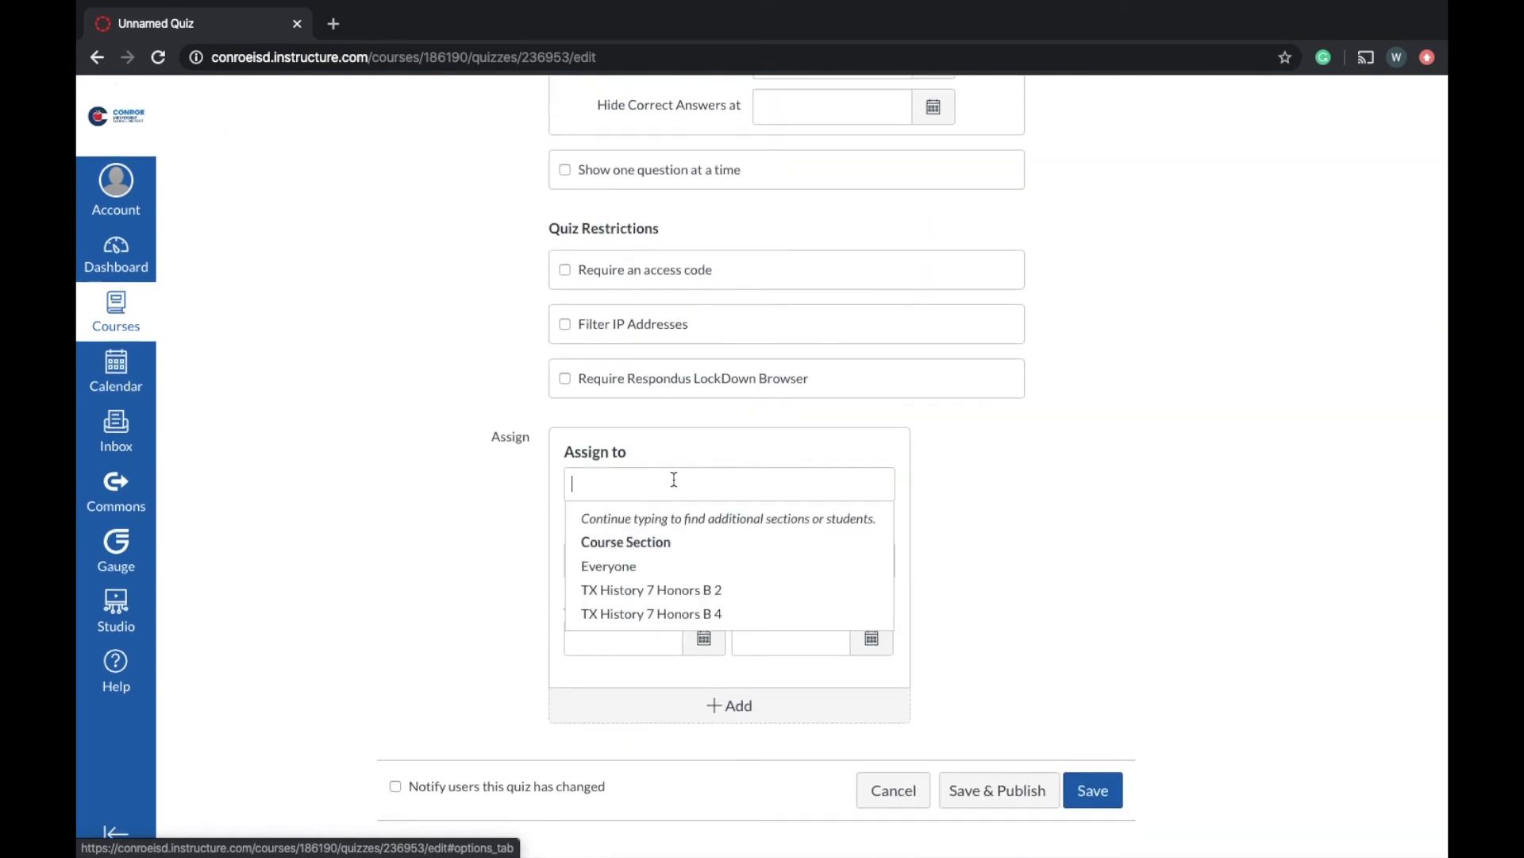
pyautogui.click(659, 489)
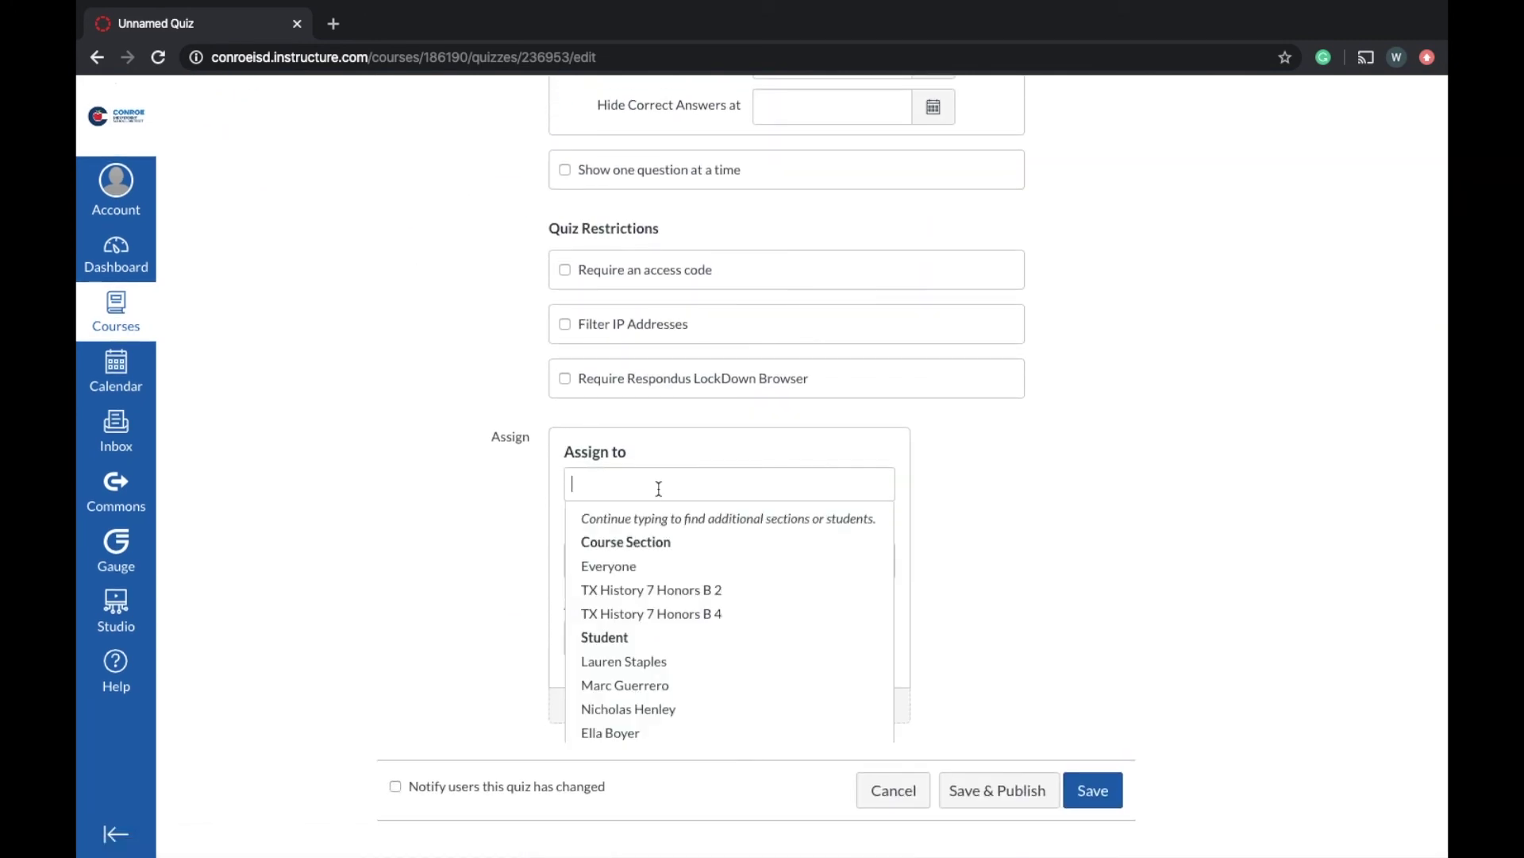
pyautogui.write('co')
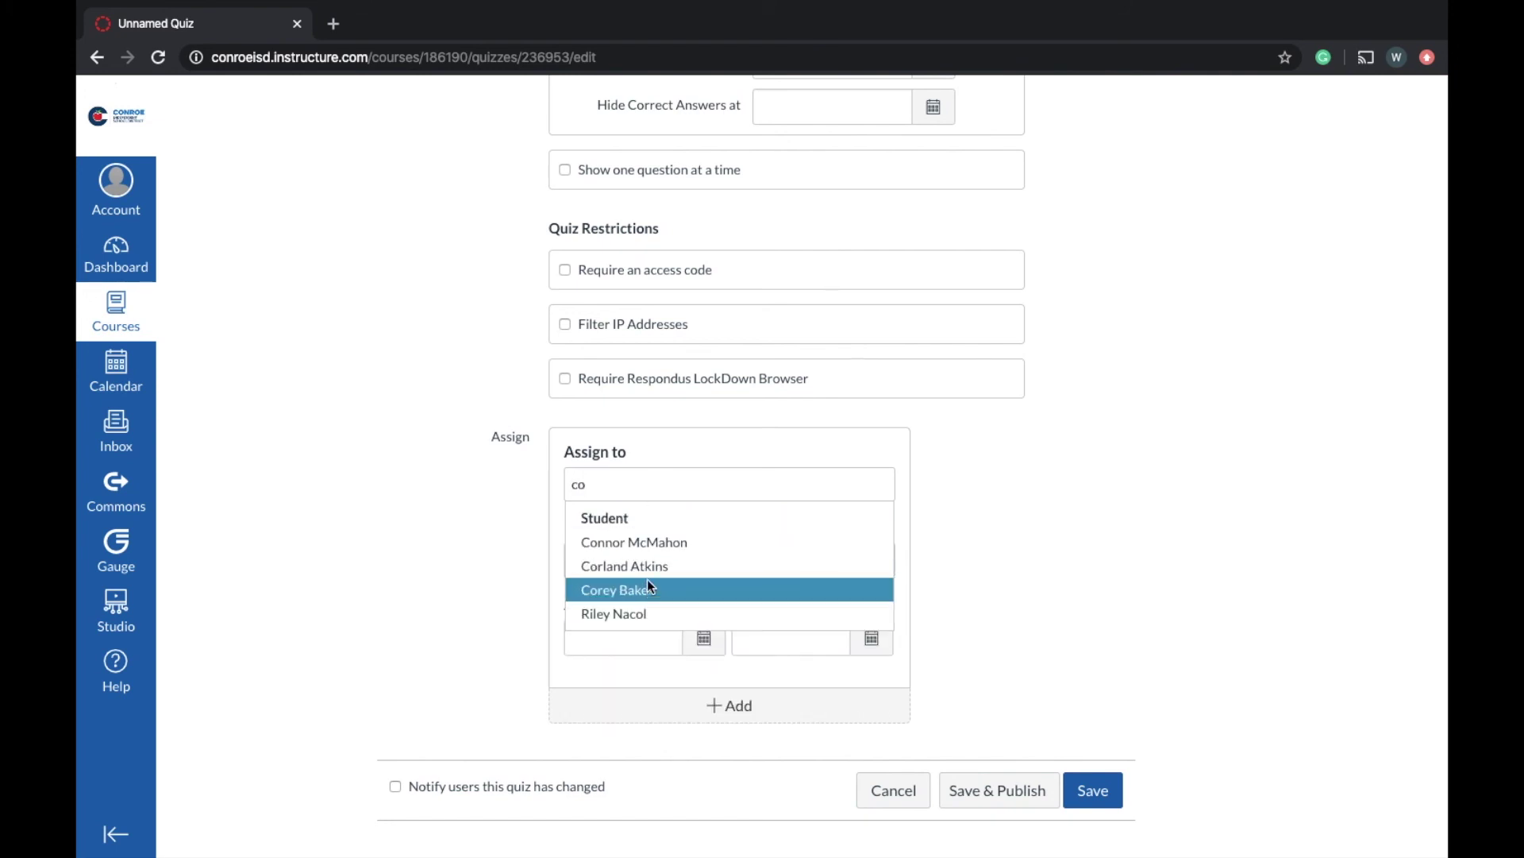
pyautogui.click(660, 591)
# - Add a second student, then remove both student chips so Assign to is empty
pyautogui.click(728, 476)
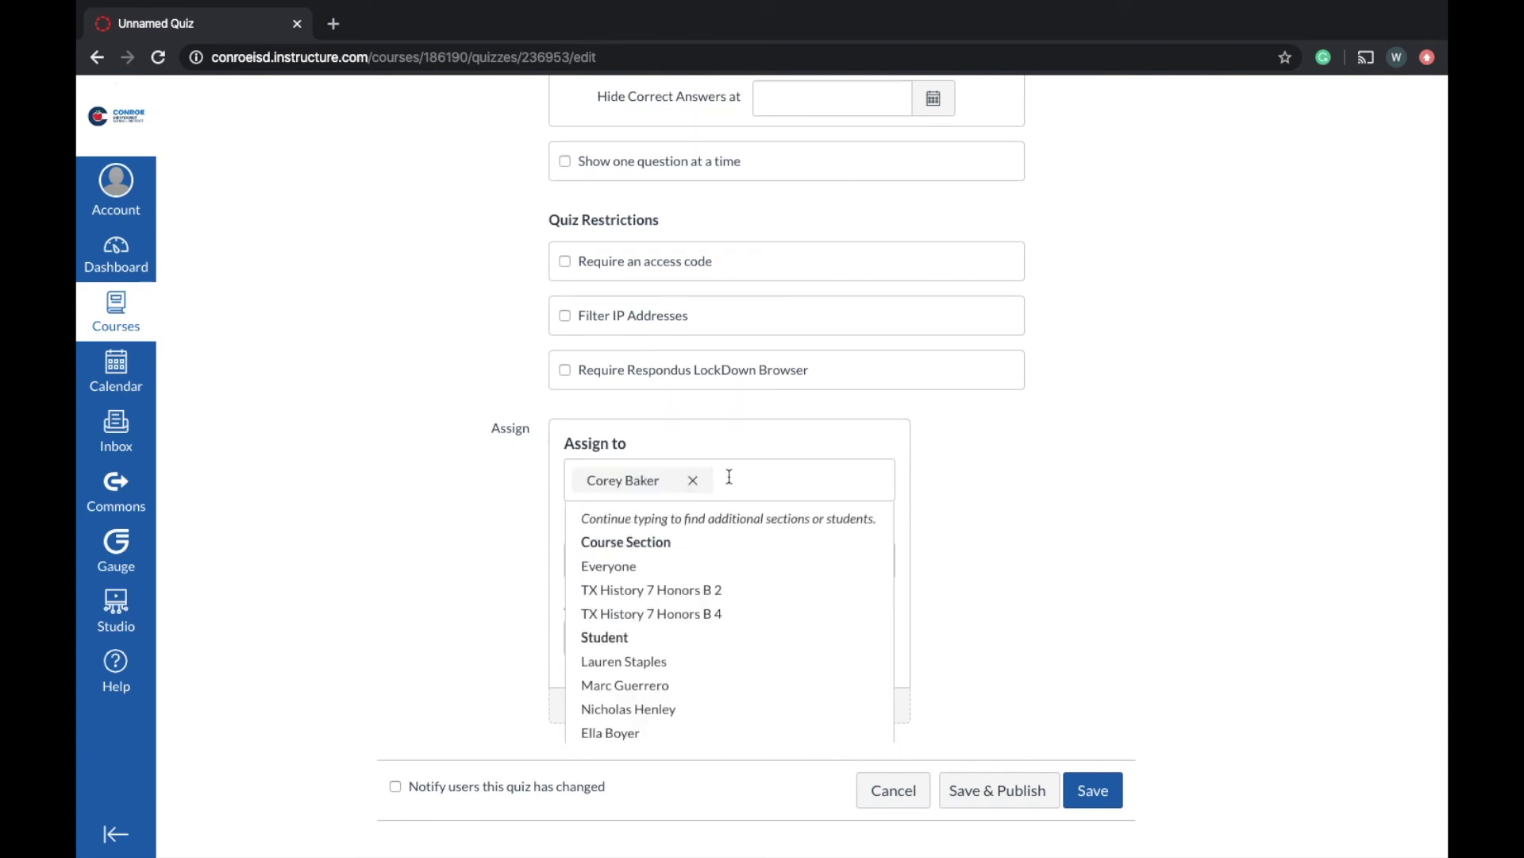
pyautogui.click(656, 686)
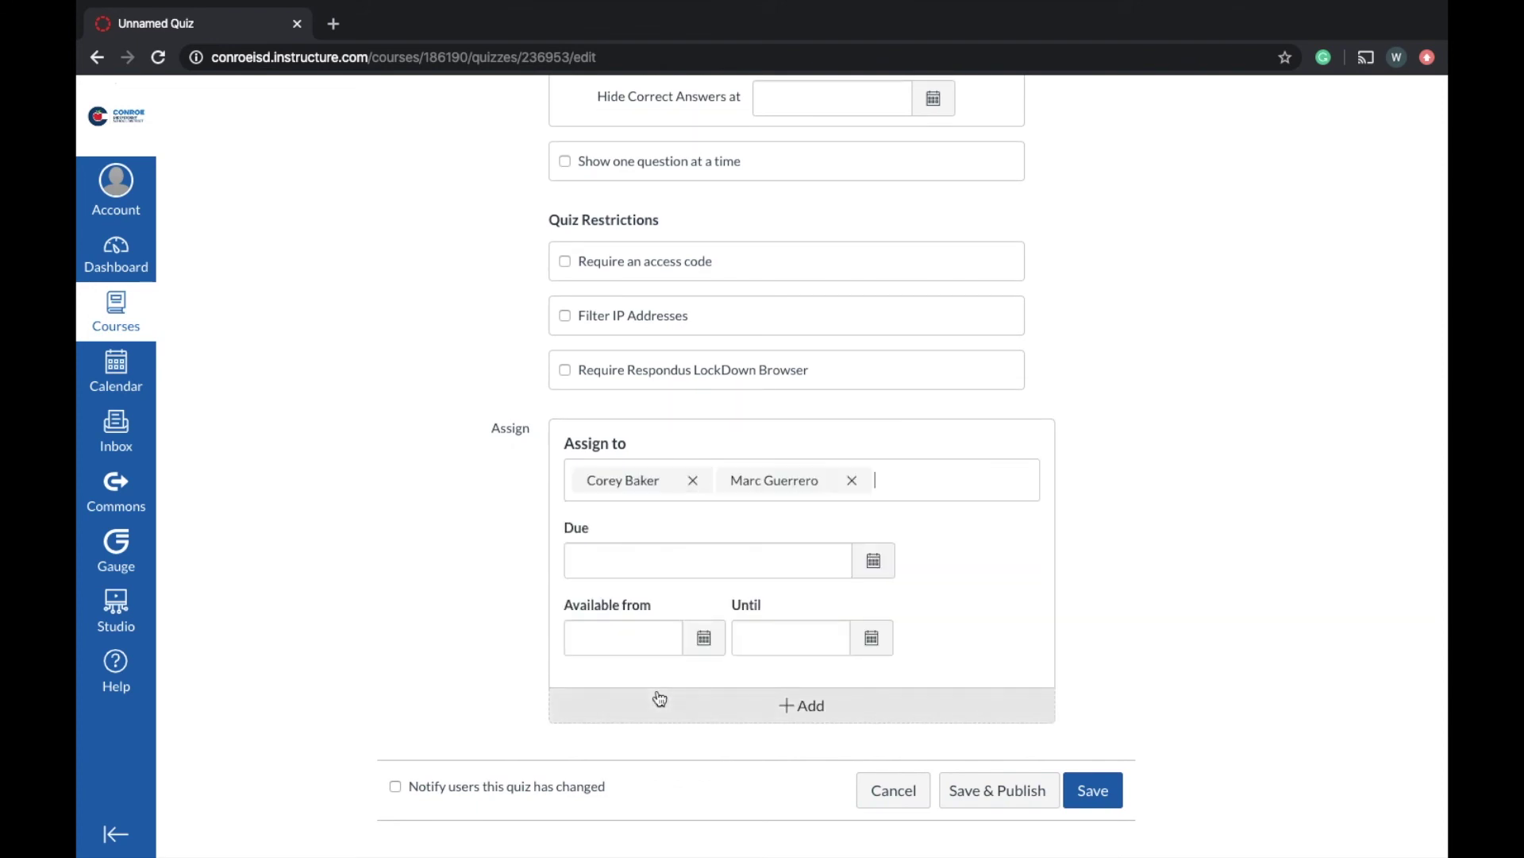
pyautogui.click(851, 480)
pyautogui.click(693, 481)
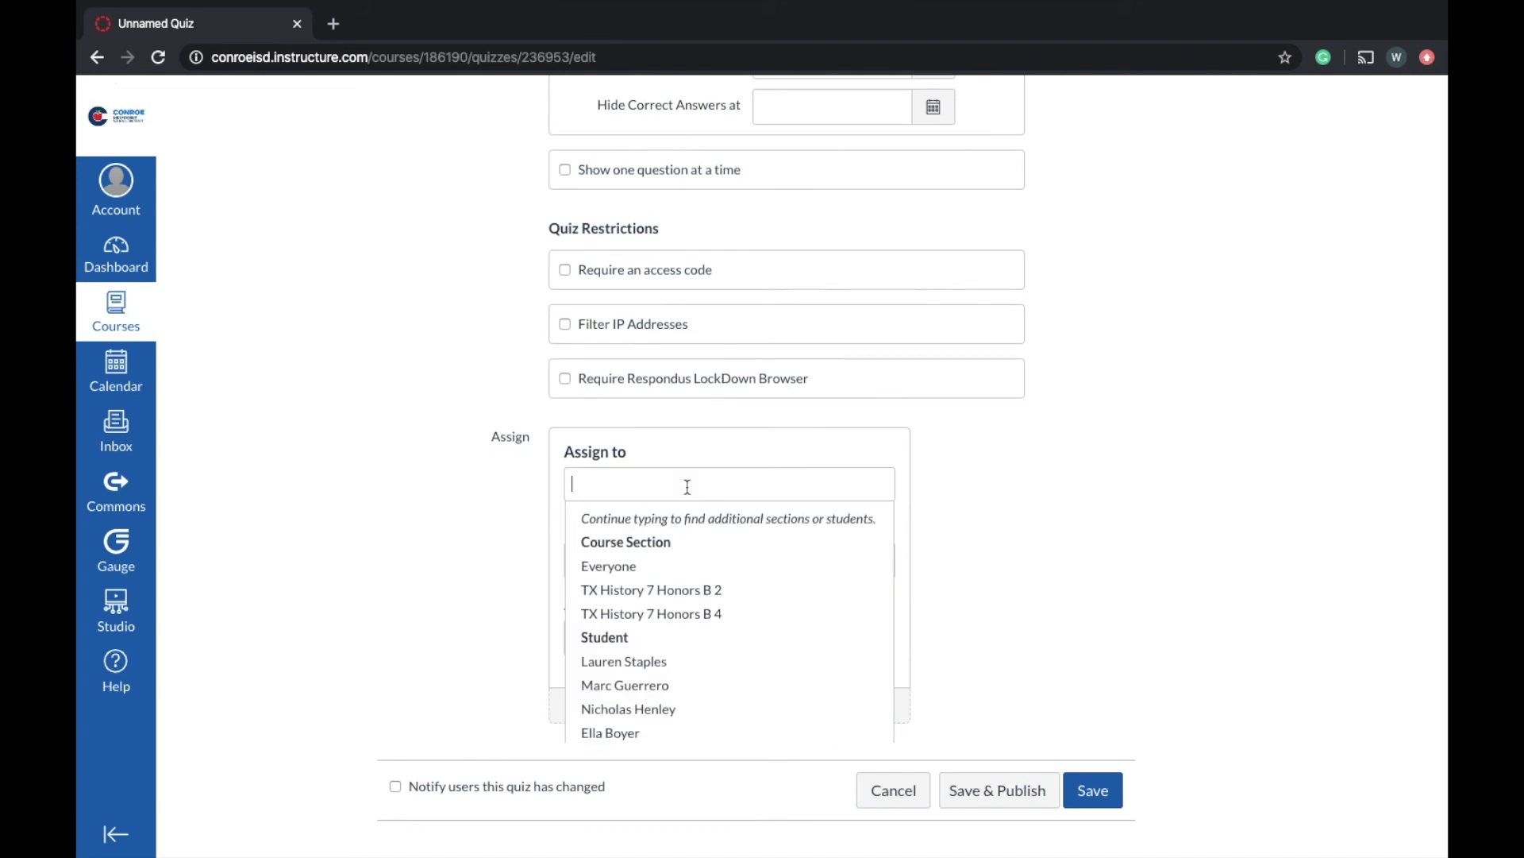
pyautogui.click(1022, 477)
pyautogui.scroll(15, 1022, 477)
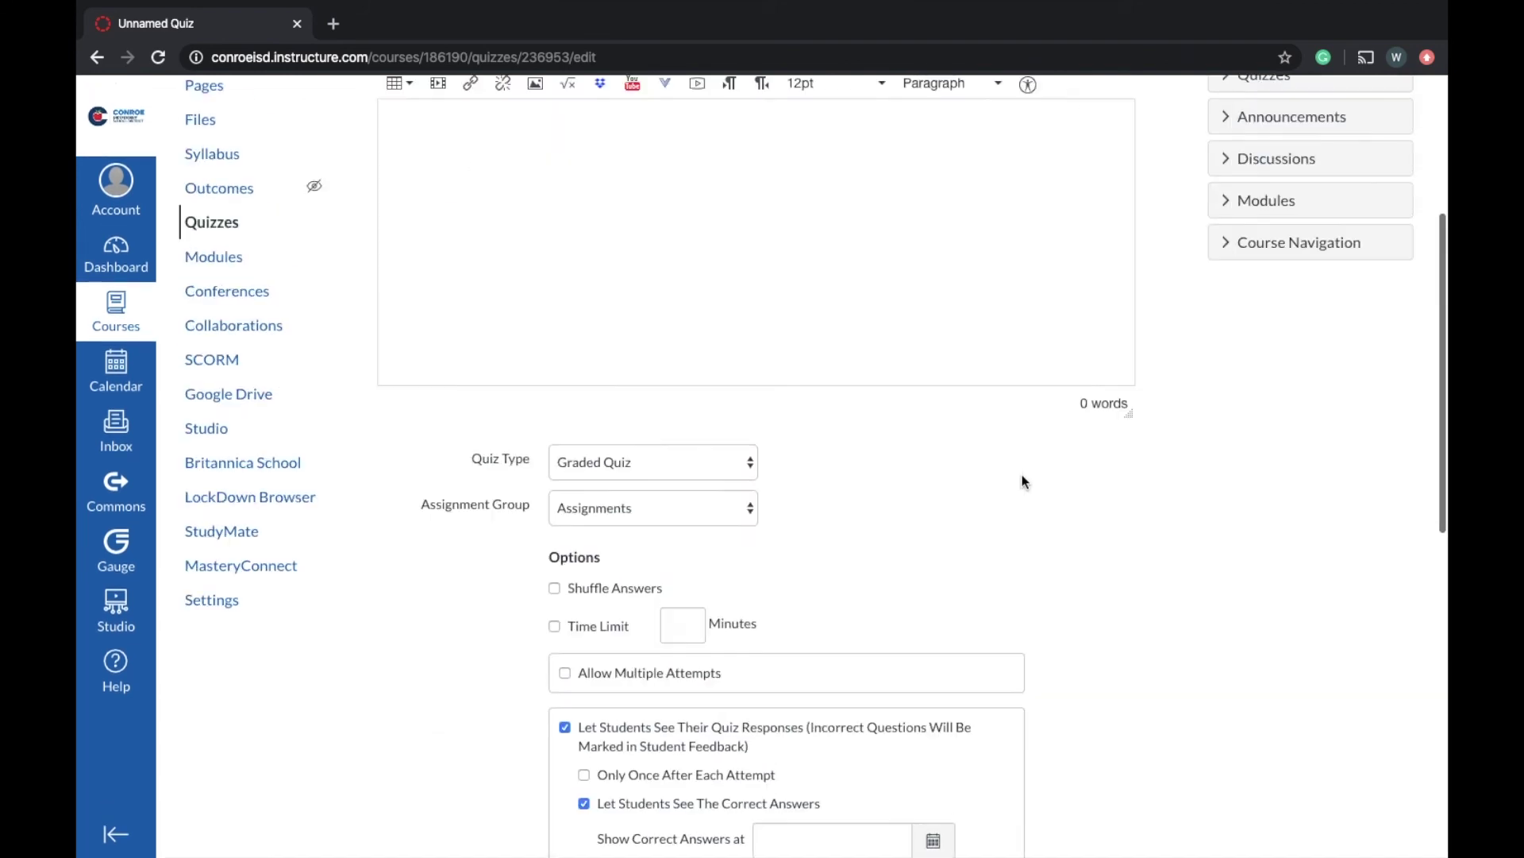
pyautogui.scroll(-1, 1022, 475)
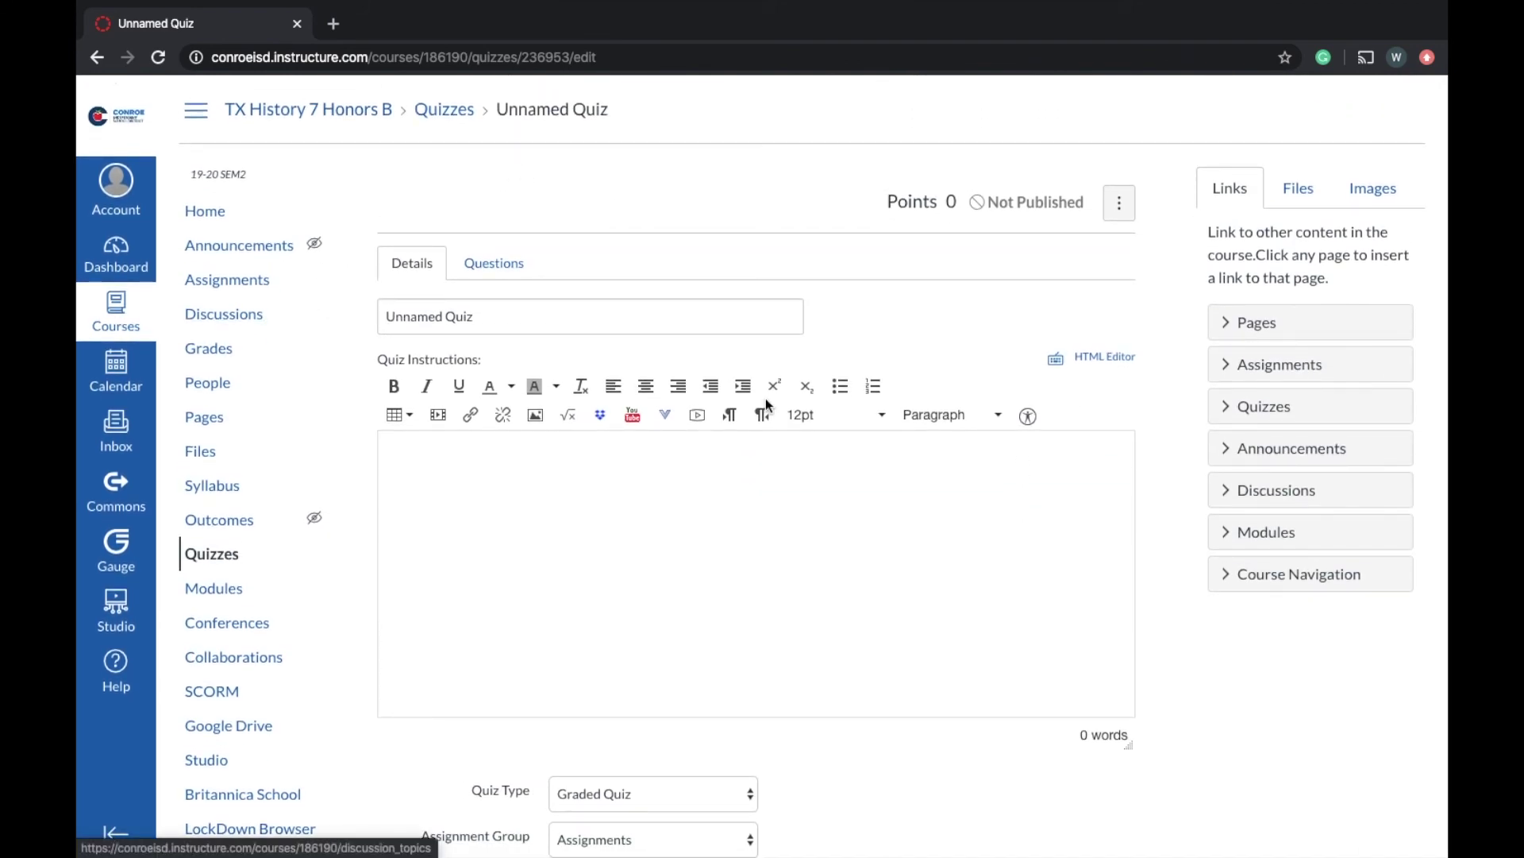
# - Cancel out of the quiz editor, leaving the Unnamed Quiz unpublished and assigned to Everyone
pyautogui.scroll(-15, 767, 399)
pyautogui.click(893, 792)
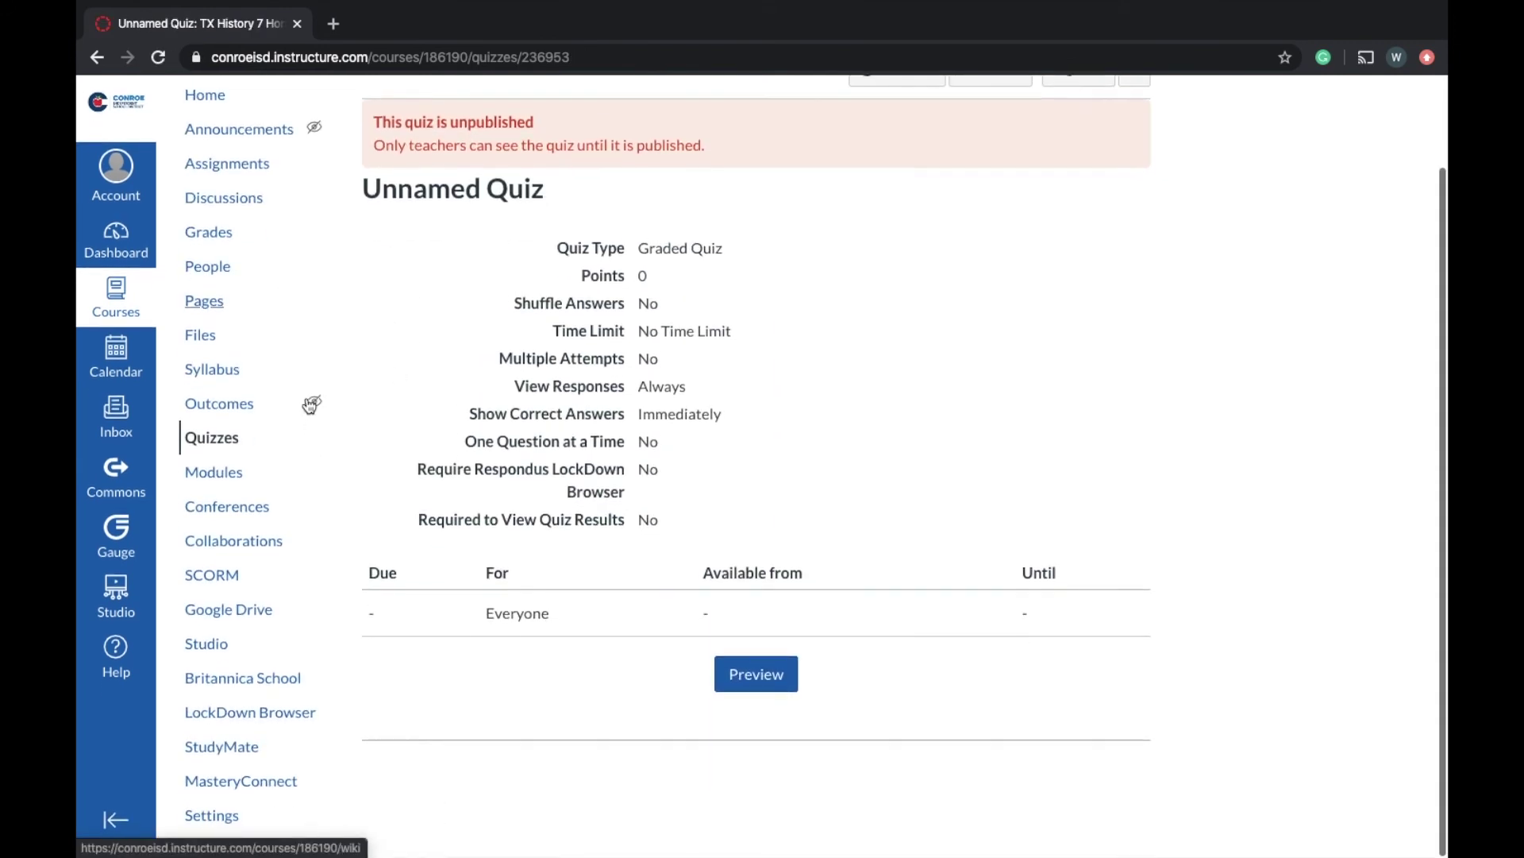
pyautogui.click(116, 248)
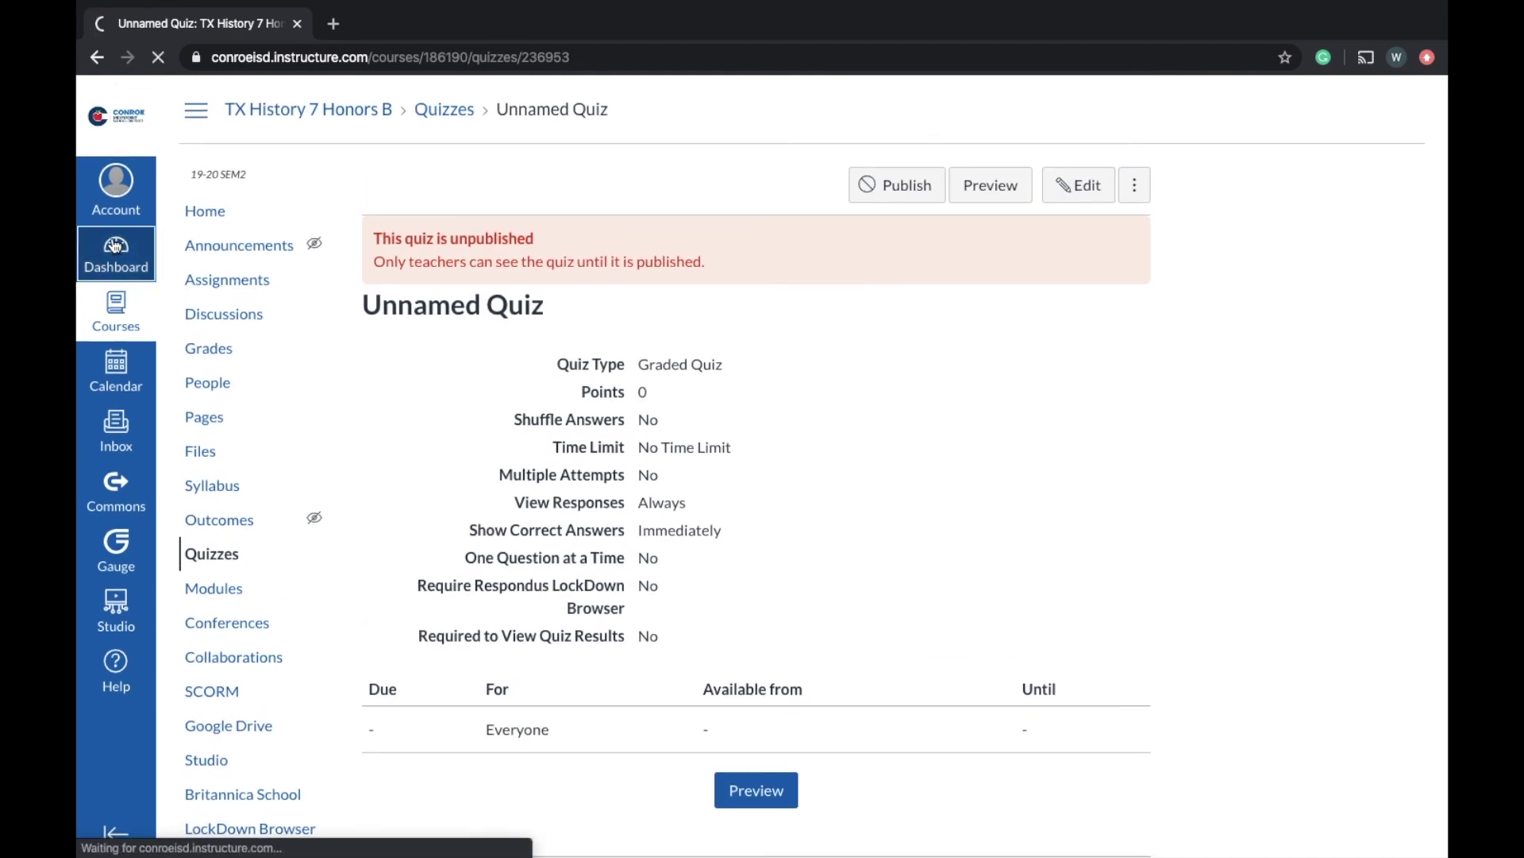